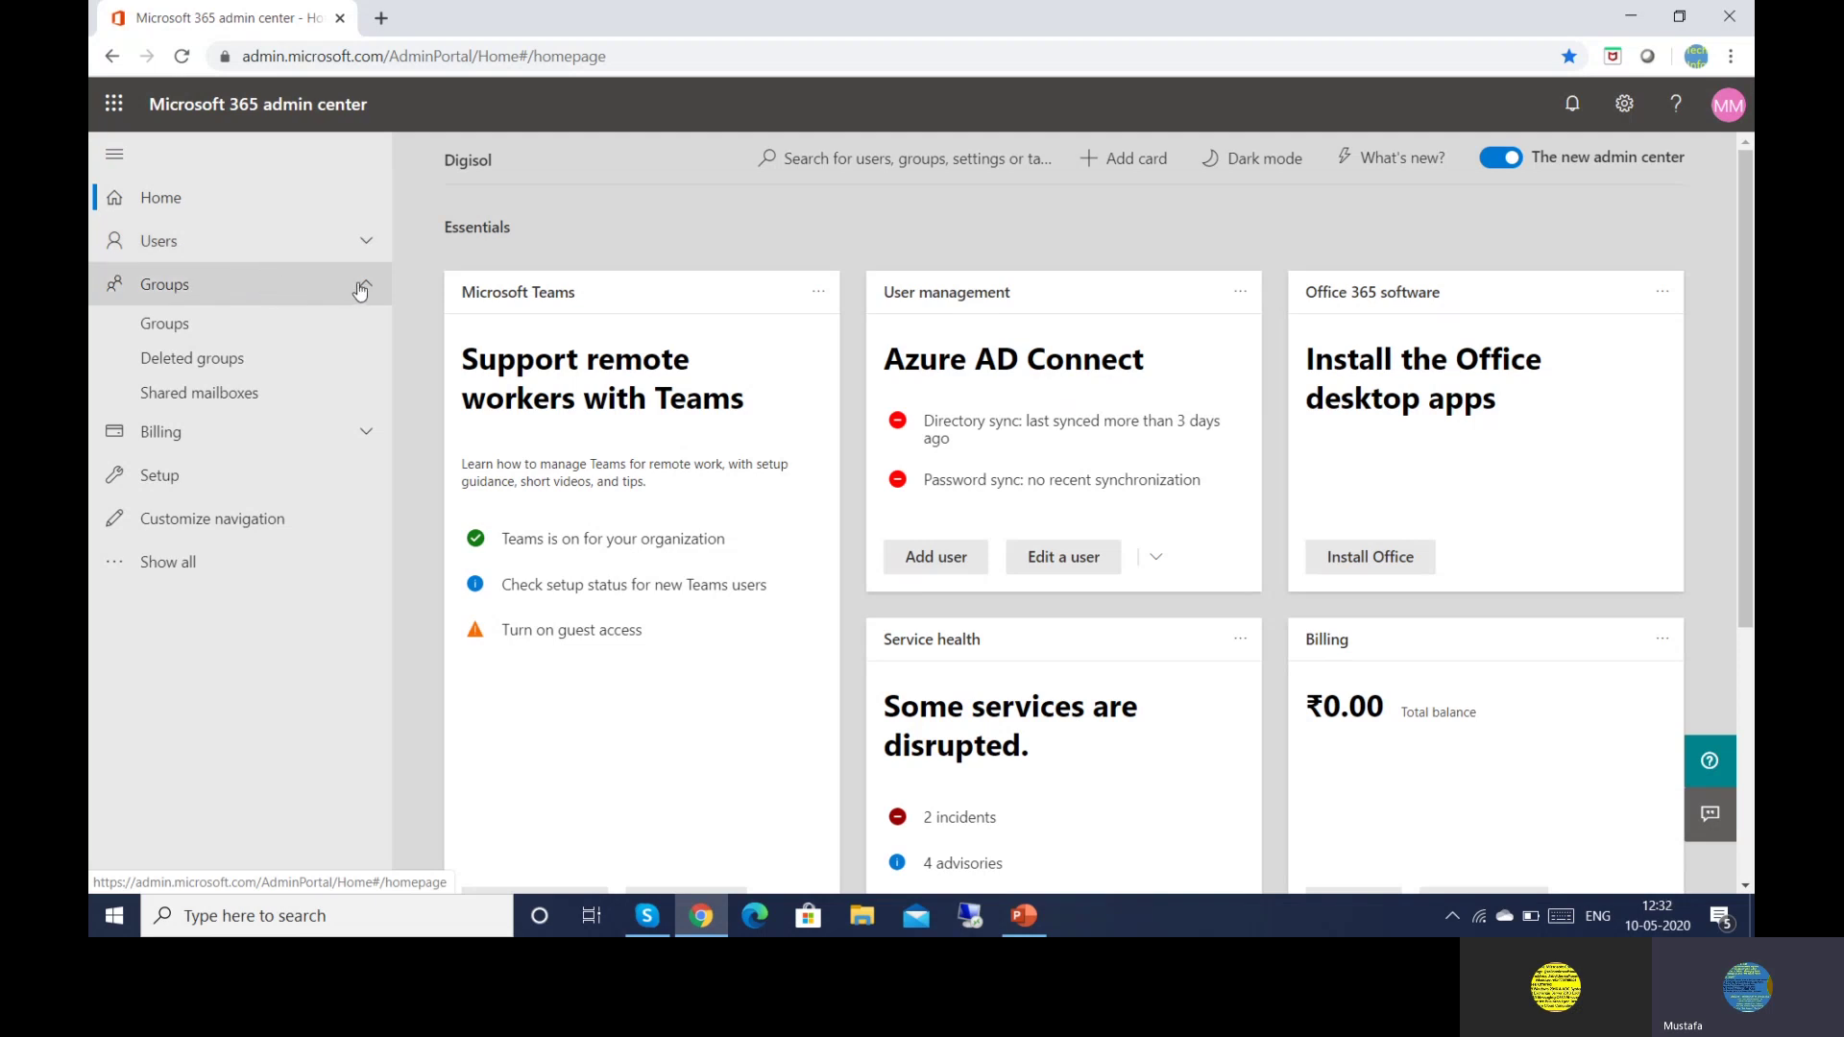
Go to Users > Contacts to view the empty contacts list
left_click(359, 251)
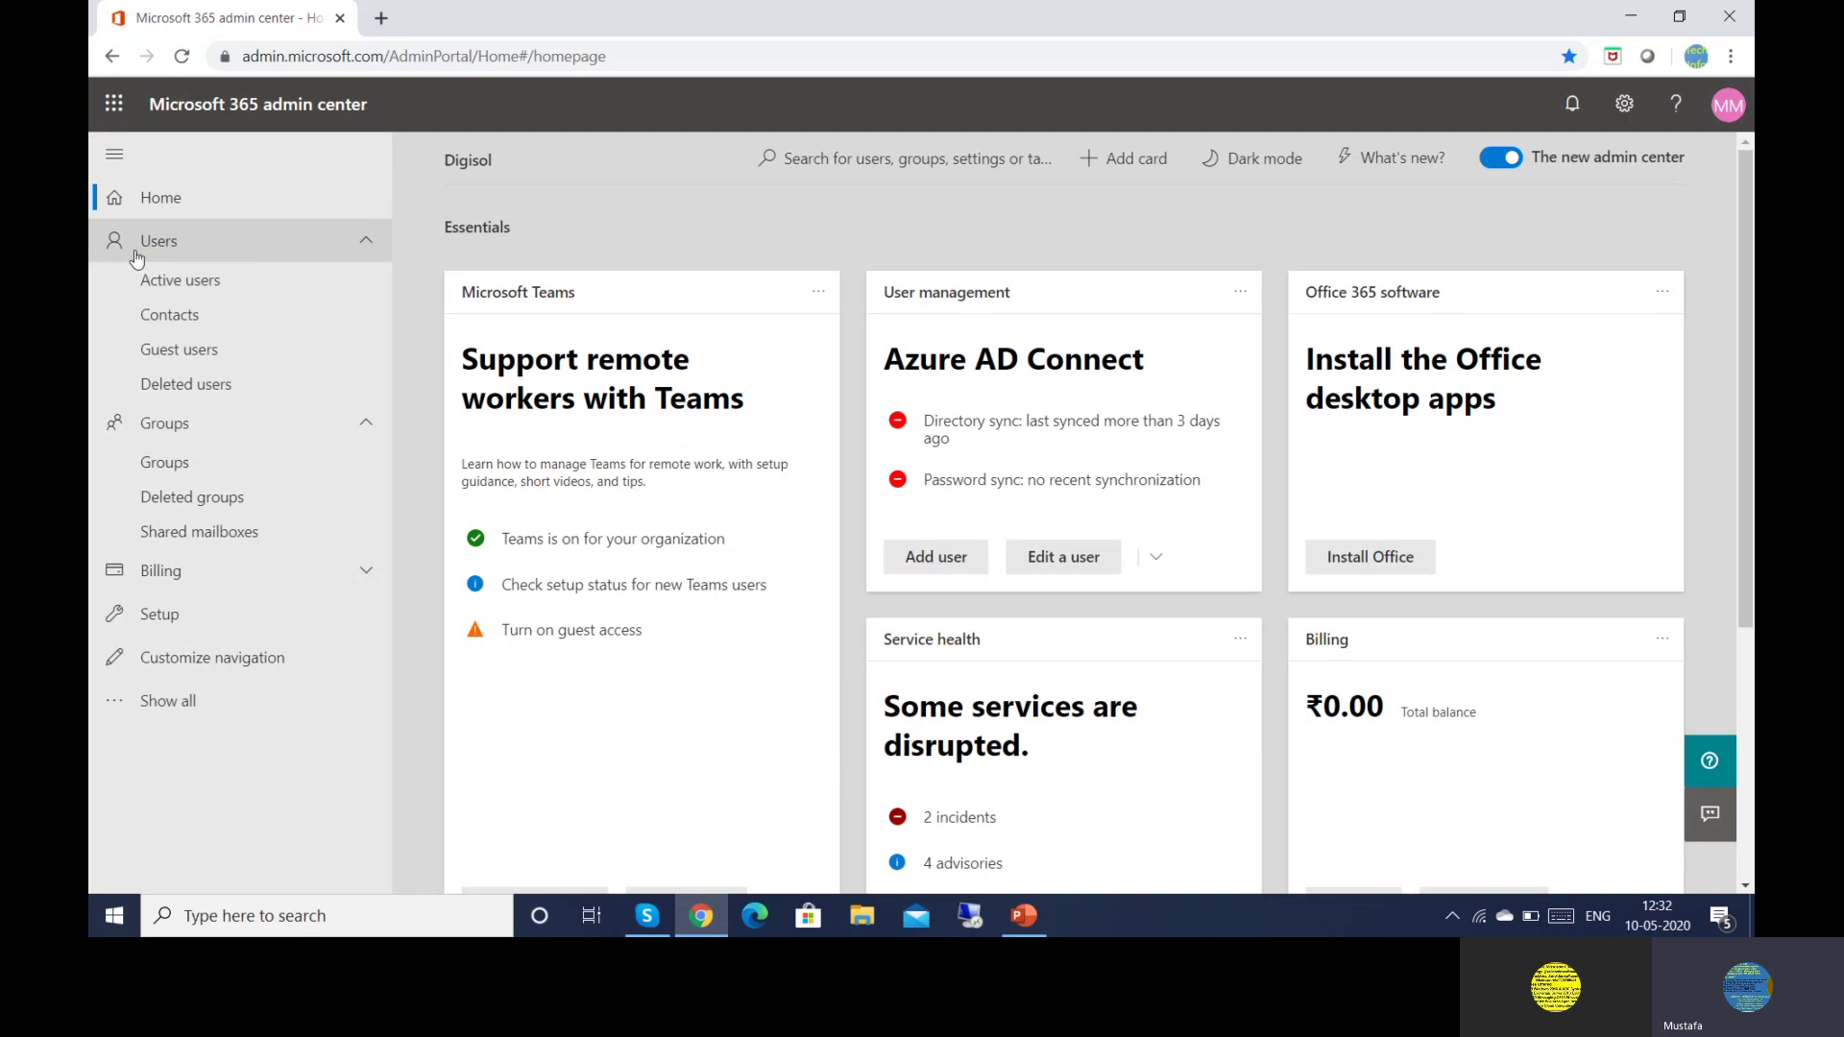
left_click(209, 328)
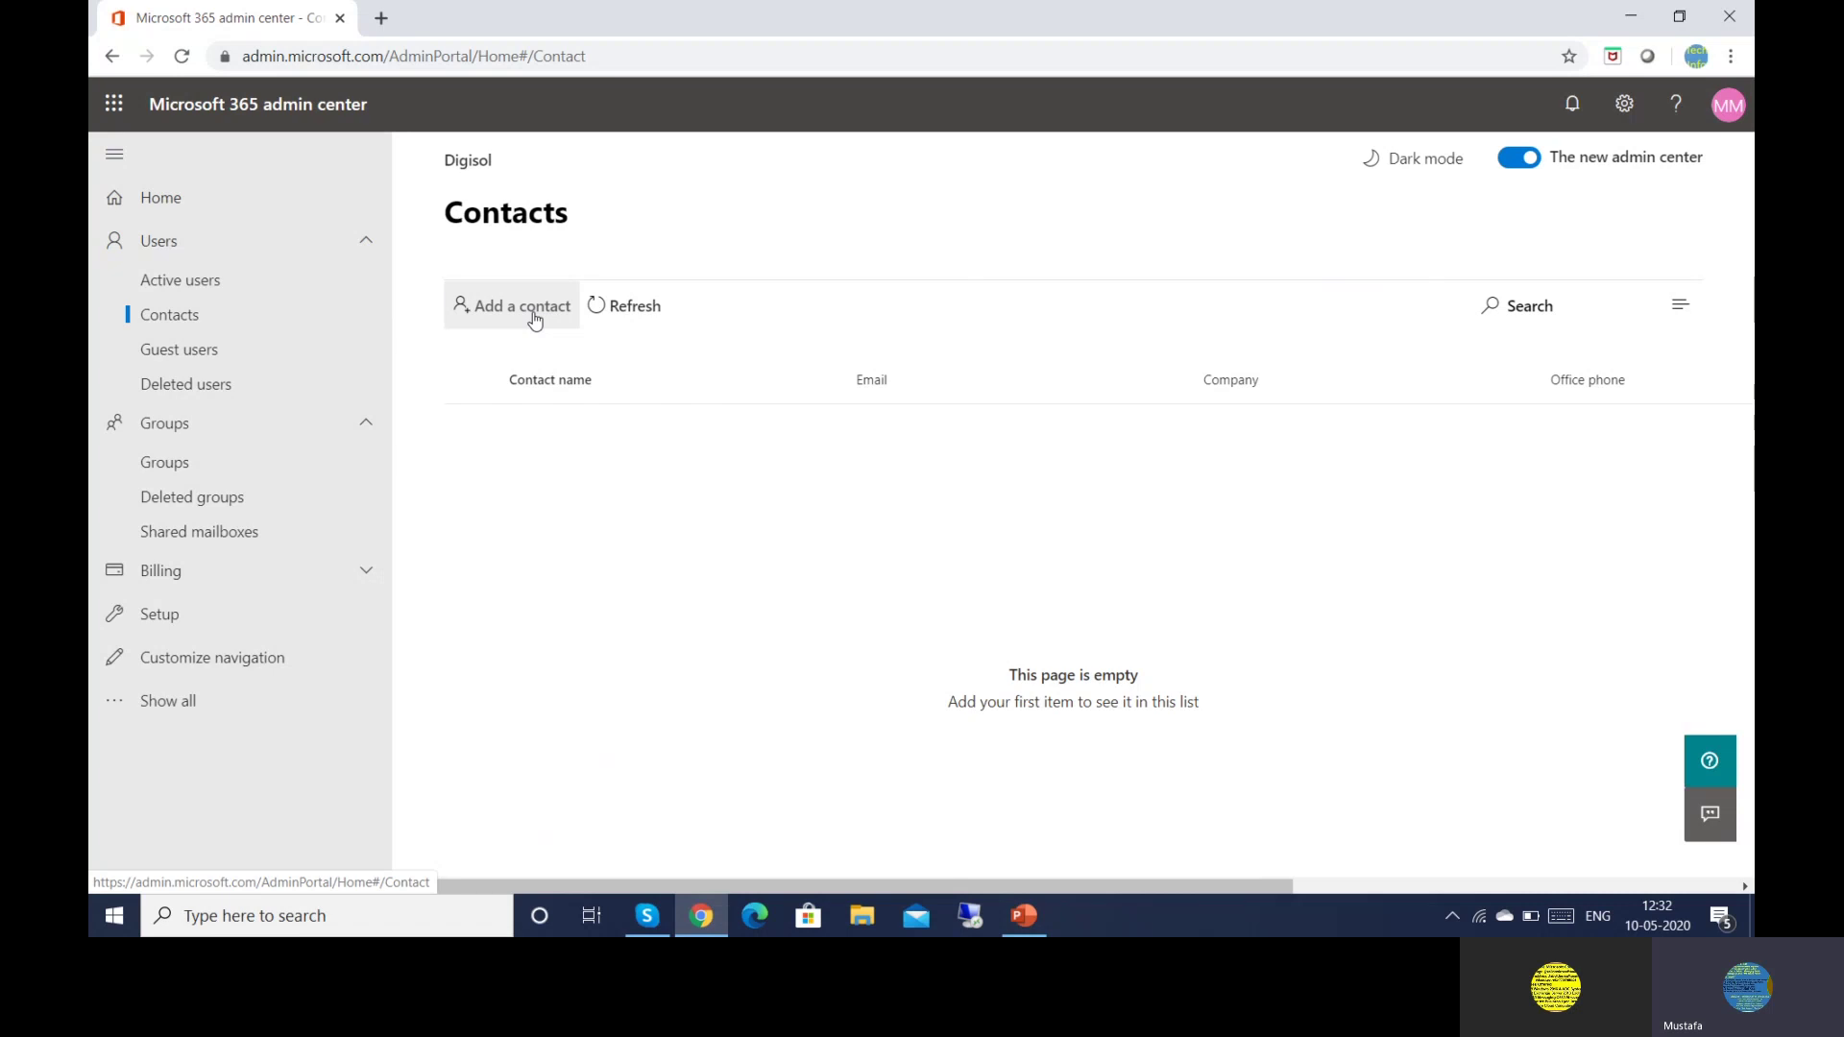
Start a new contact with first name 'Housekeeping' and select that name for reuse
left_click(535, 317)
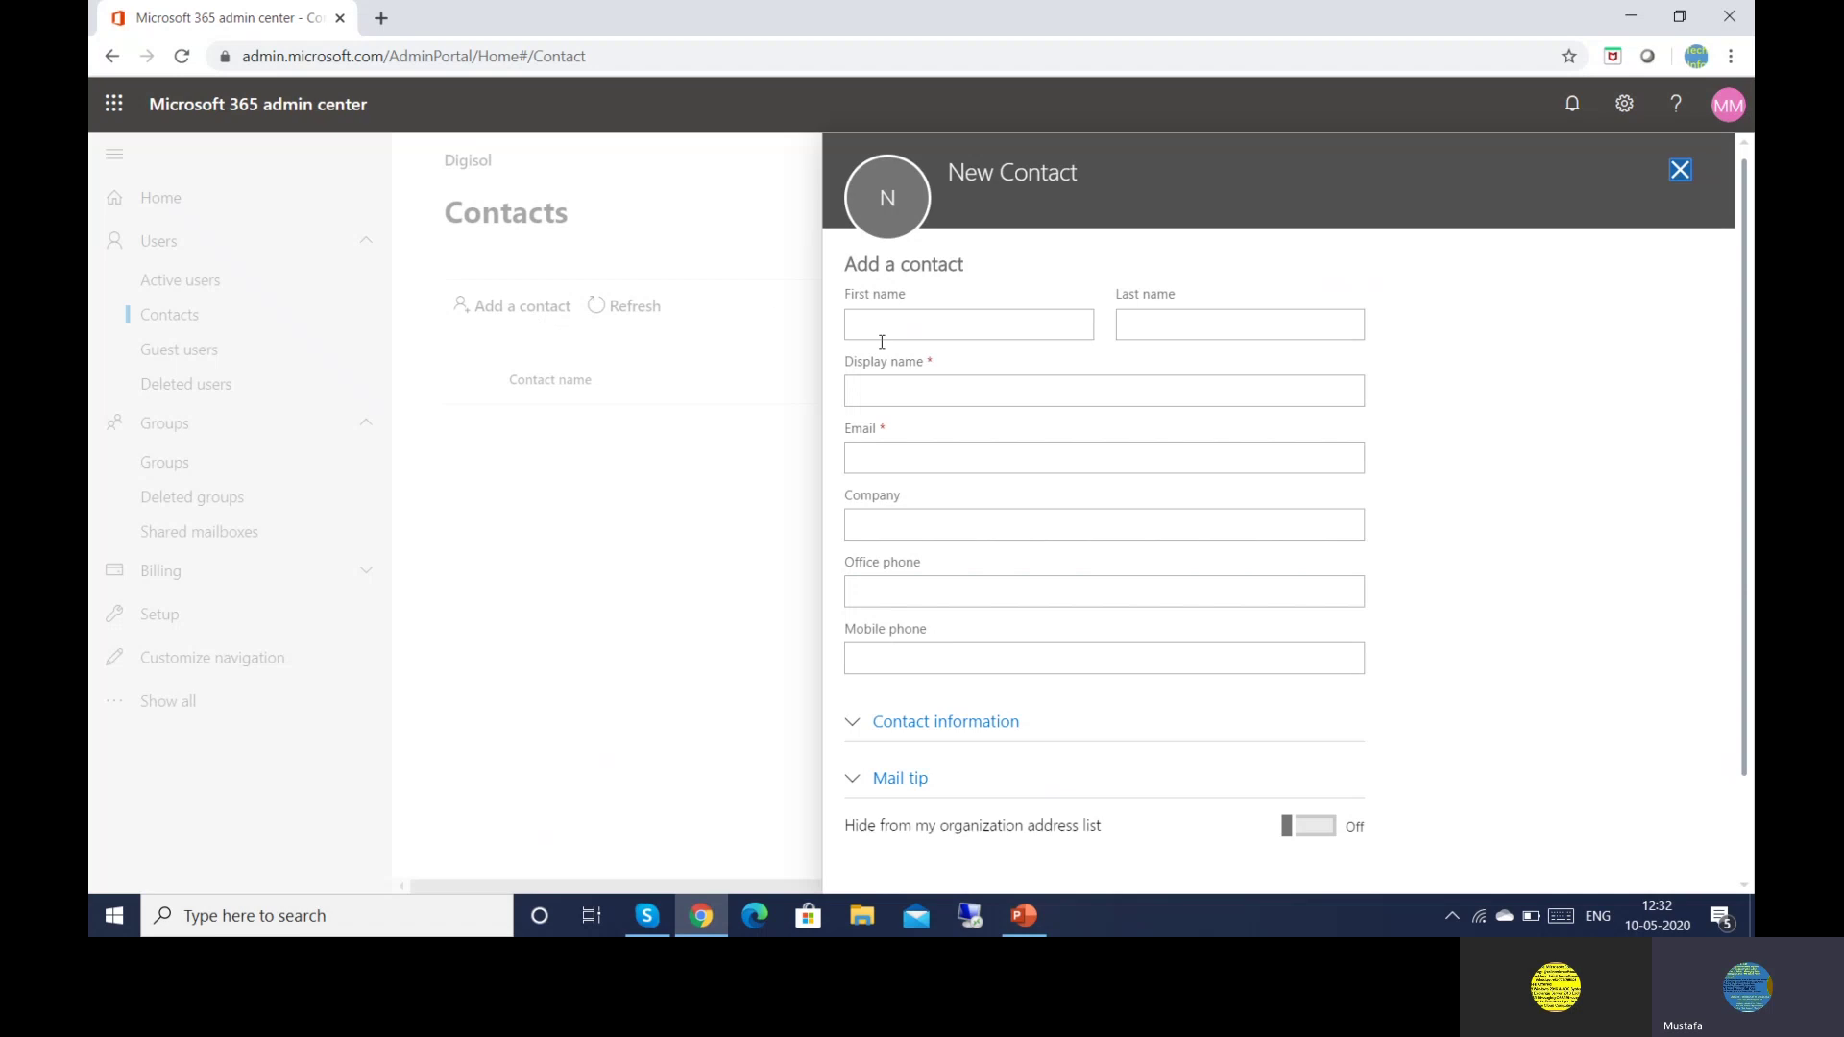
left_click(875, 334)
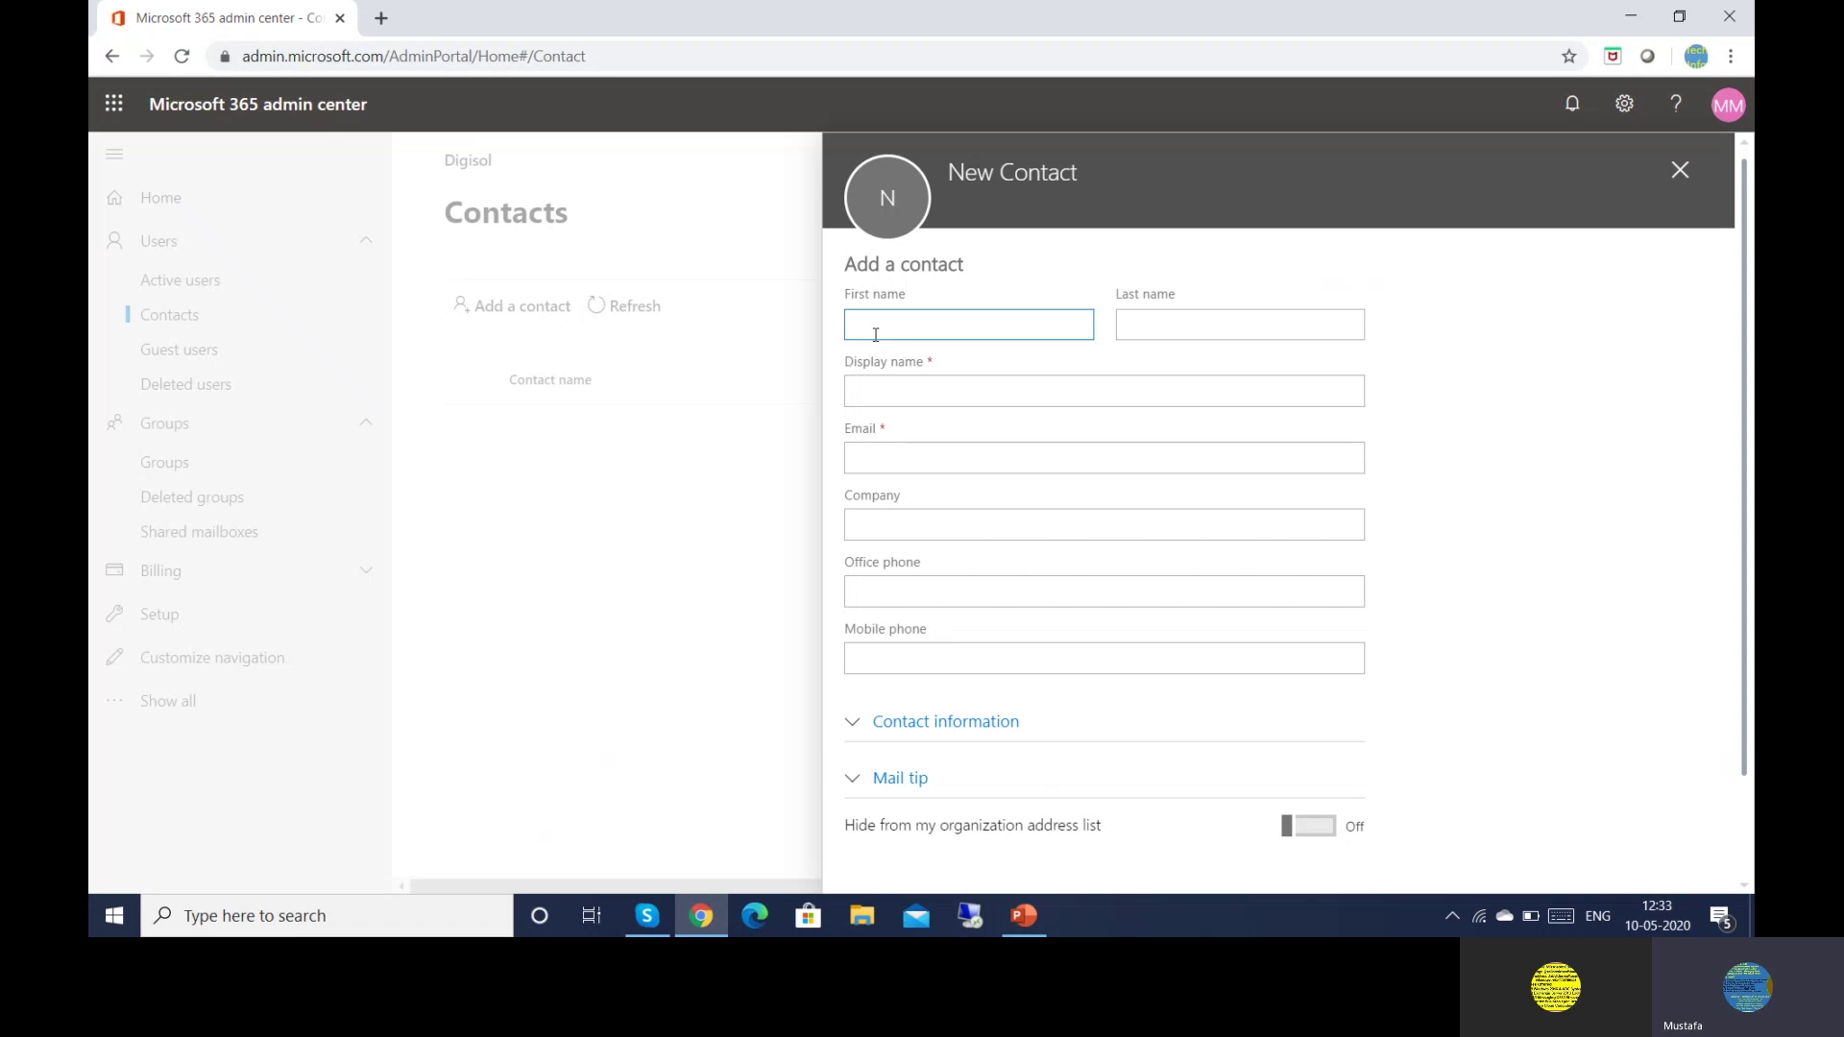
type("Housekeeping")
left_click(987, 405)
left_click_drag(975, 330, 824, 330)
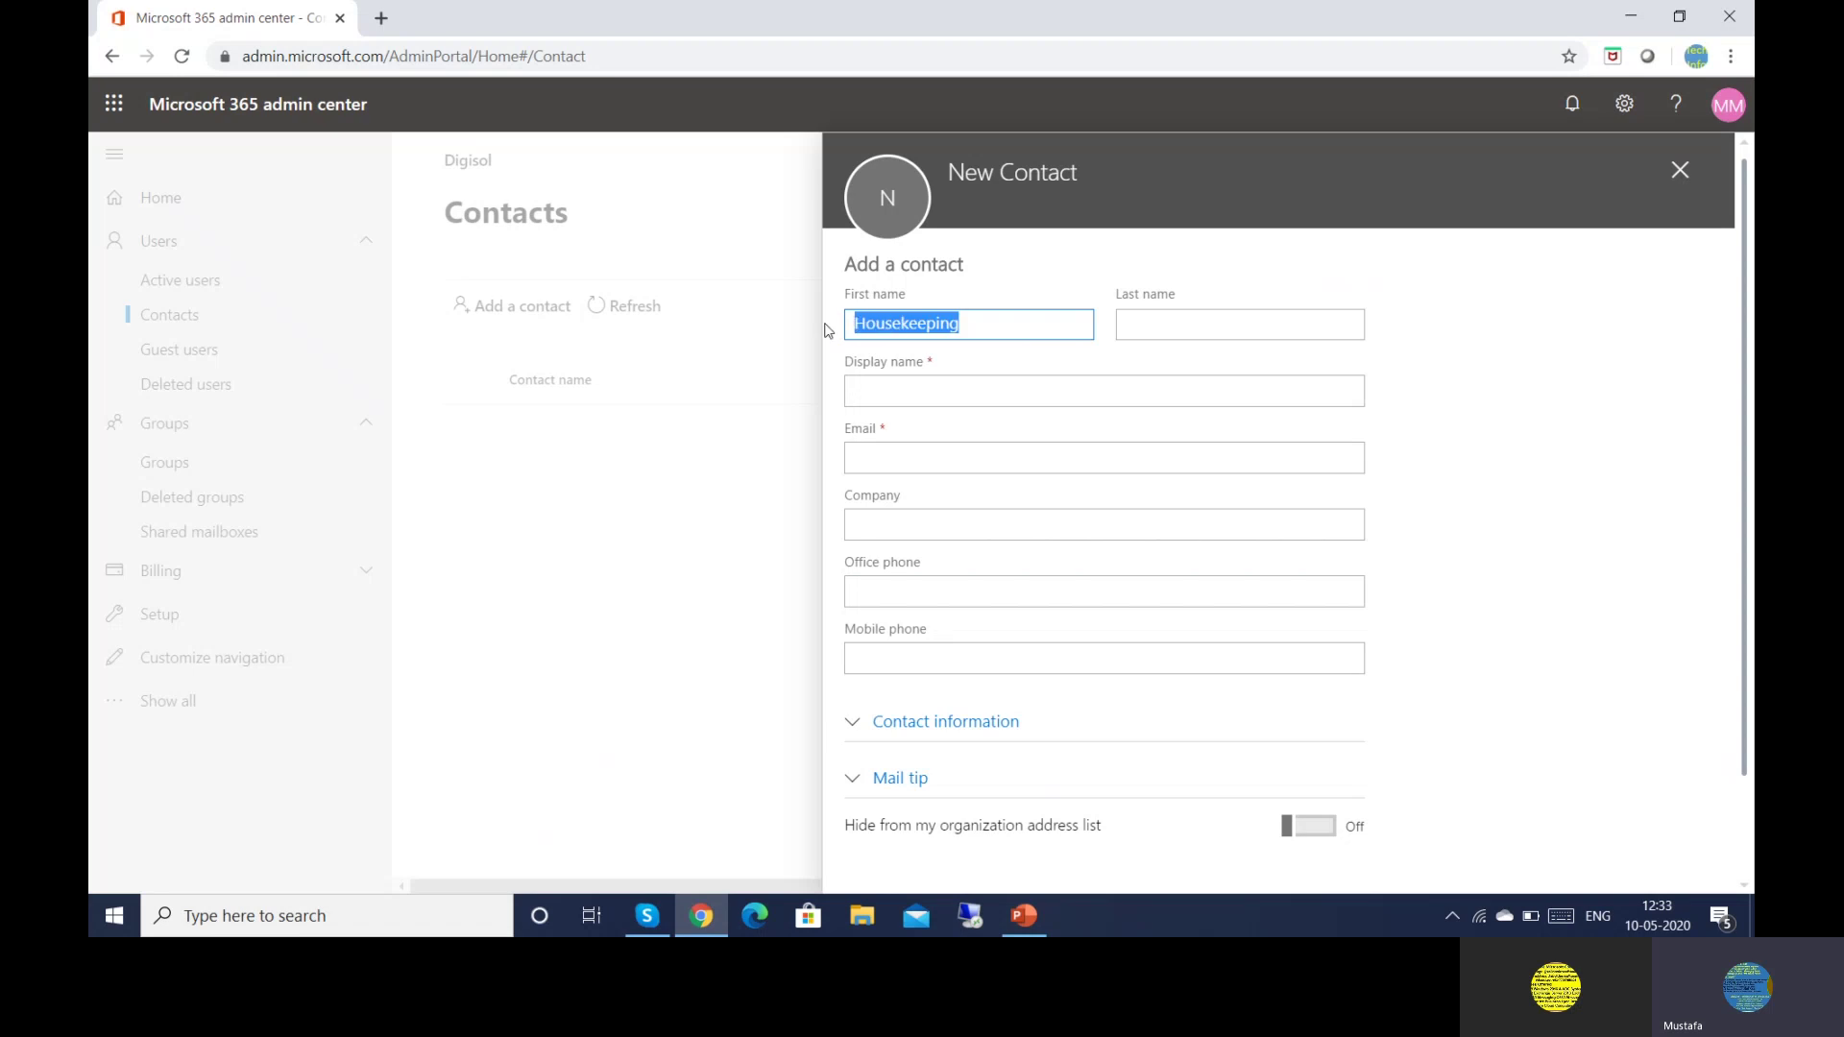
Set display name Housekeeping and enter the contact's e-mail address
left_click(890, 404)
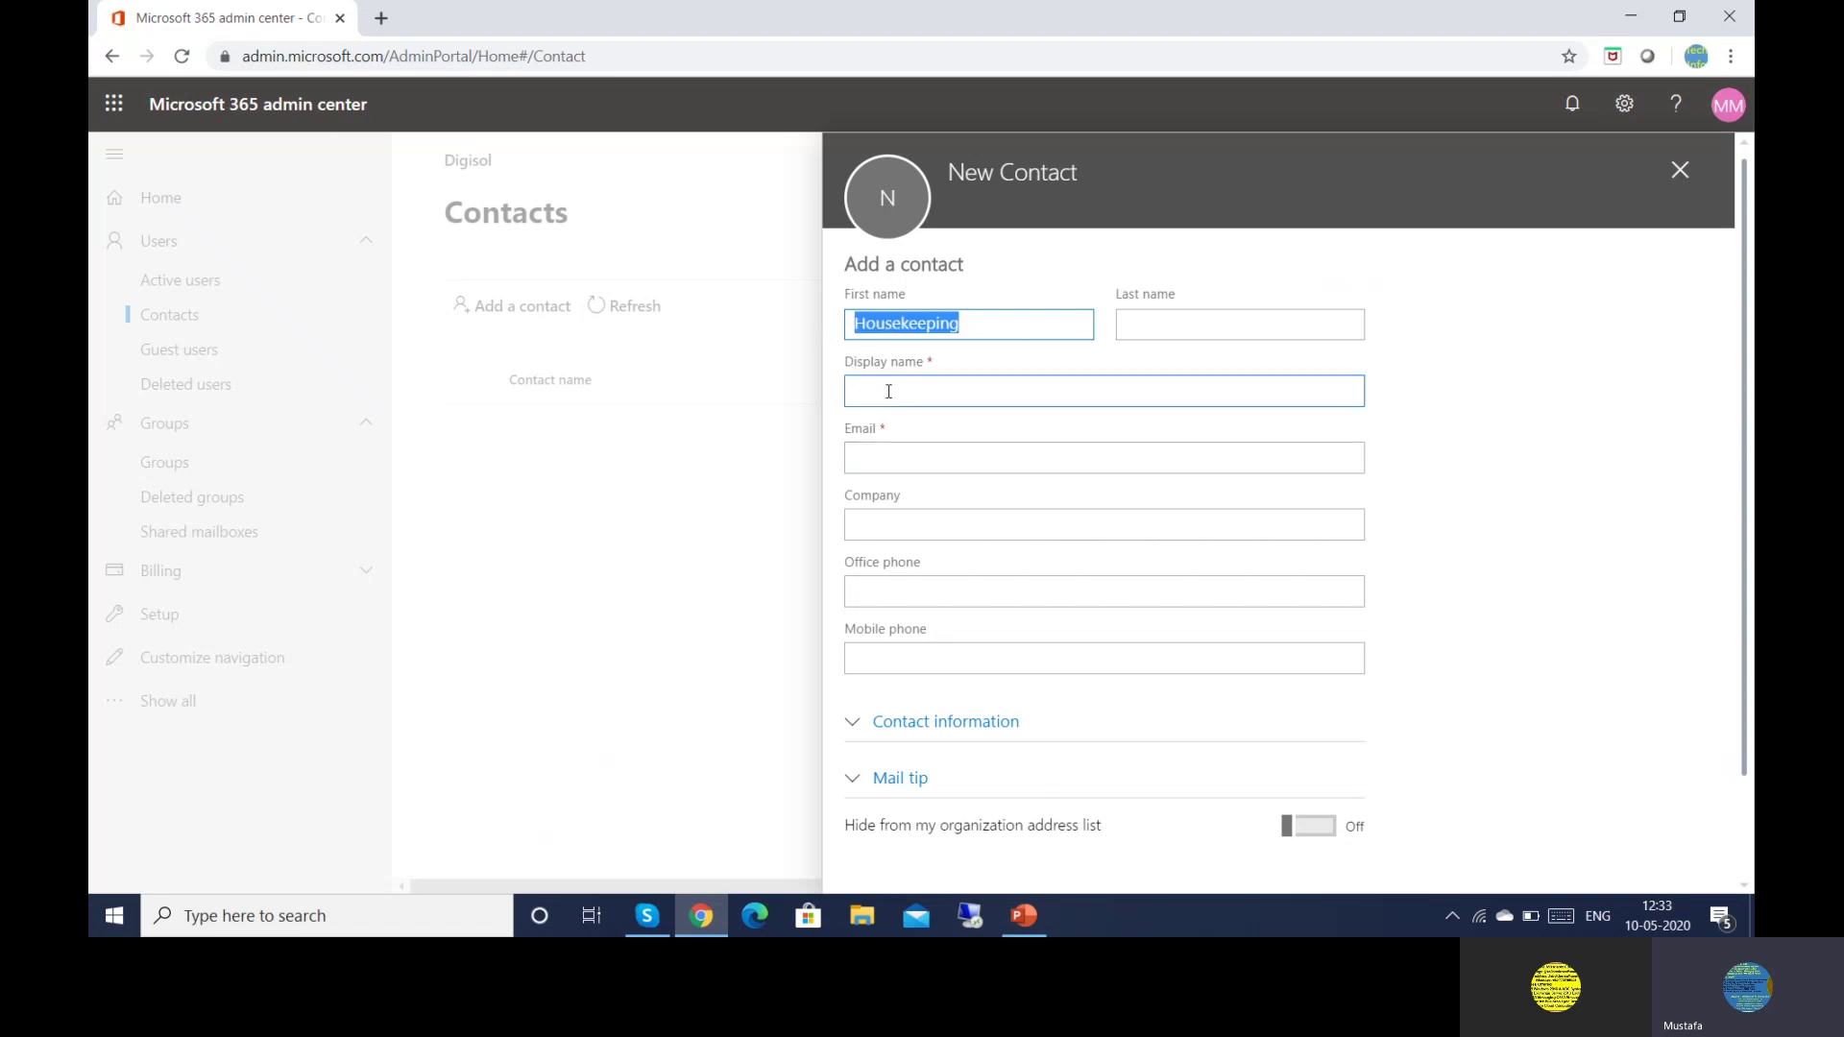
left_click(877, 462)
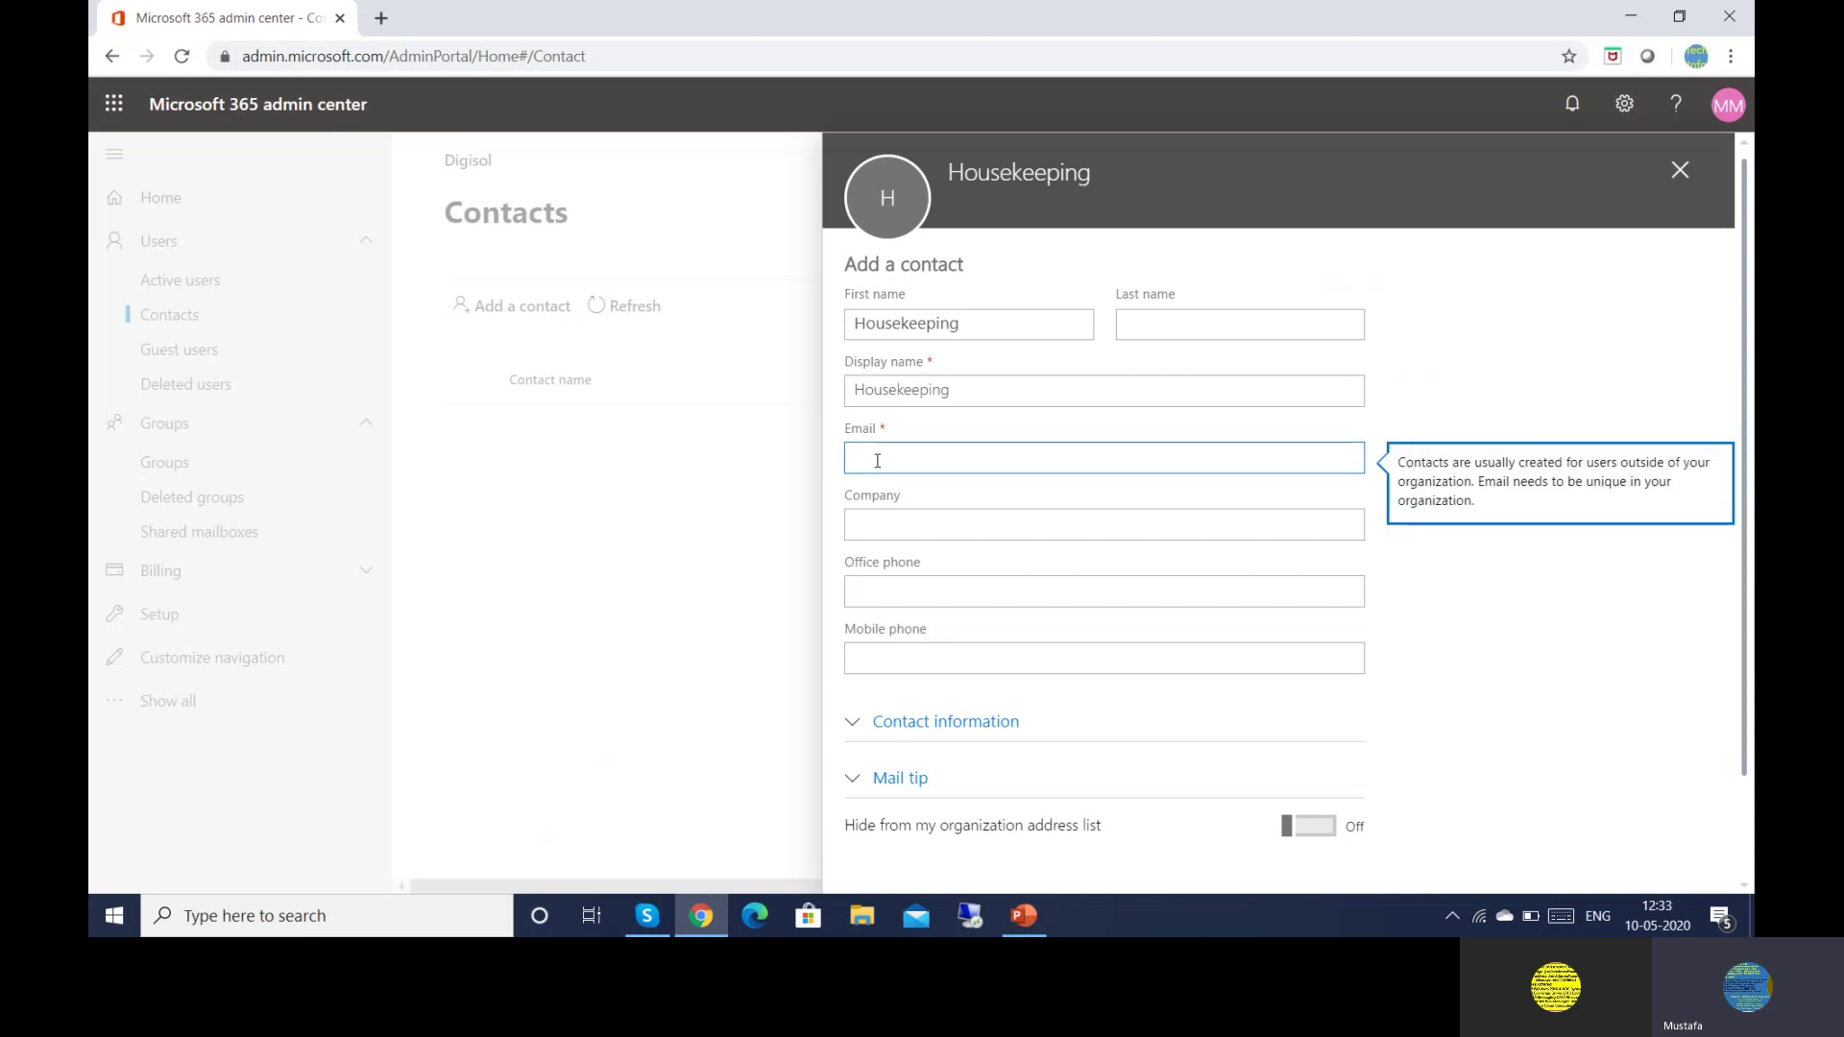
type("m")
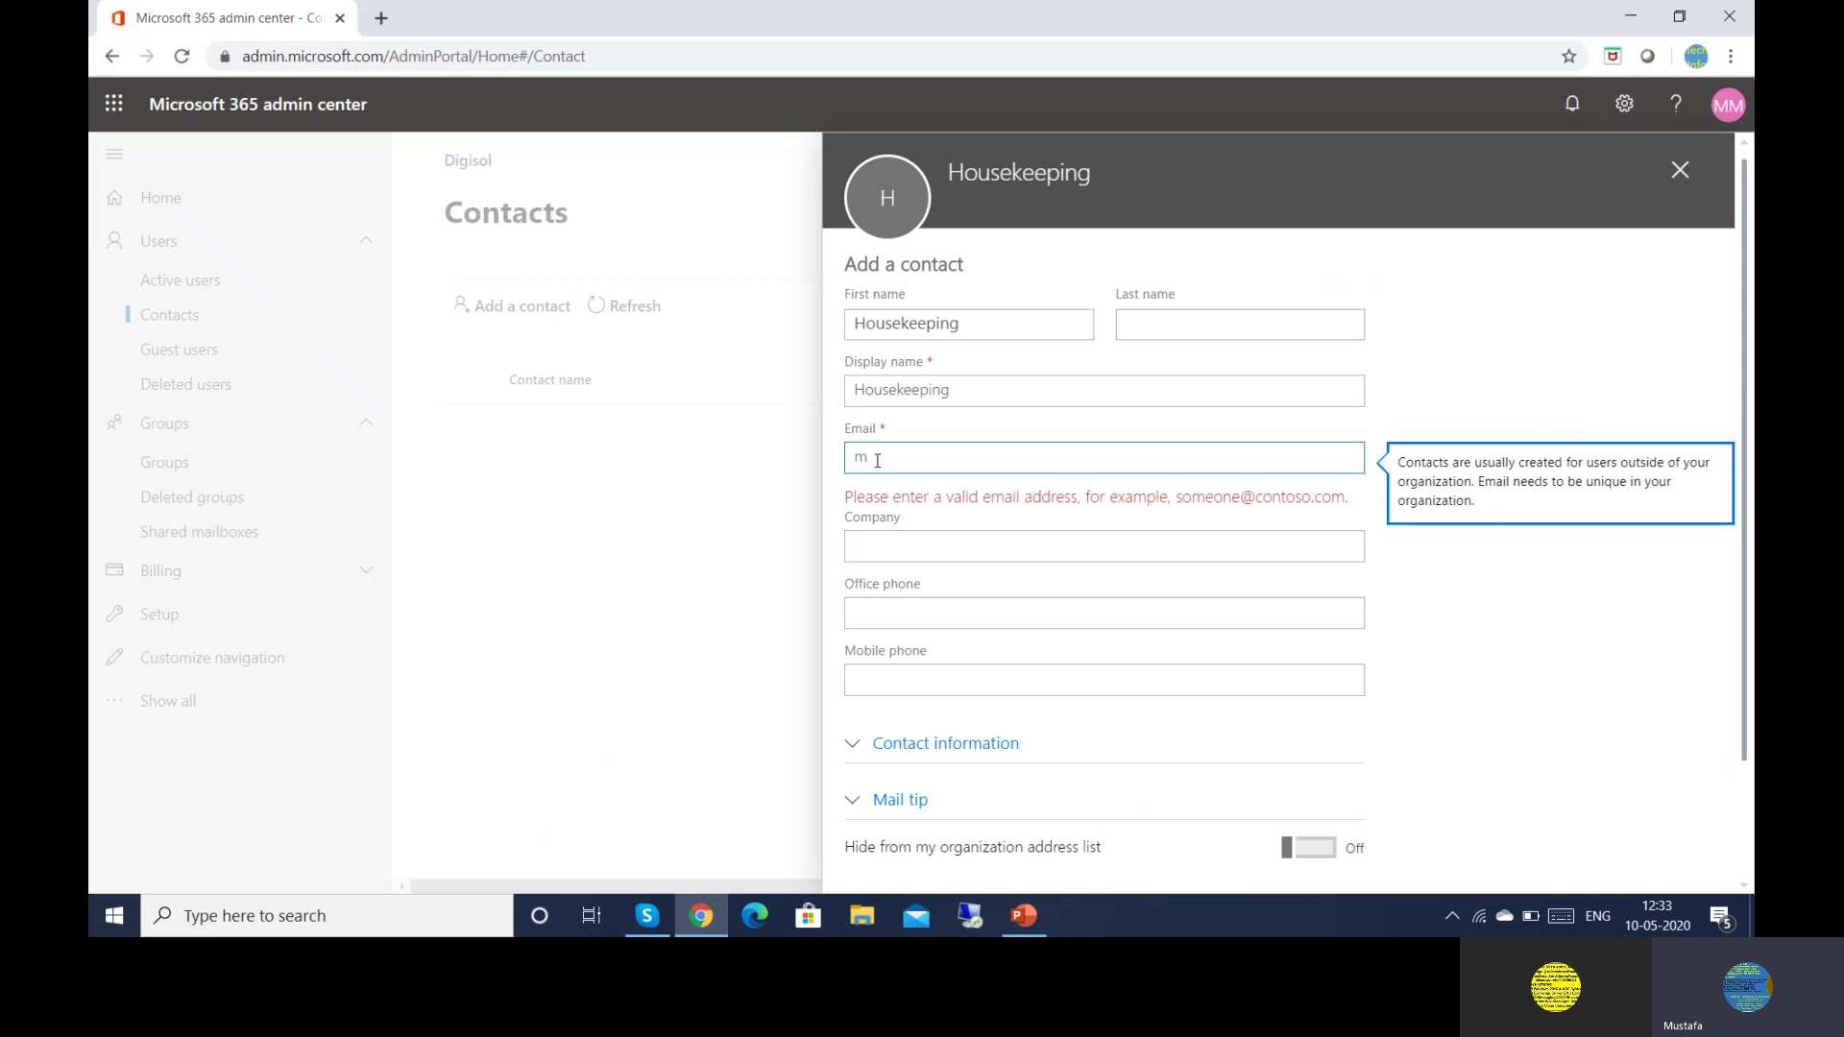
key("BackSpace")
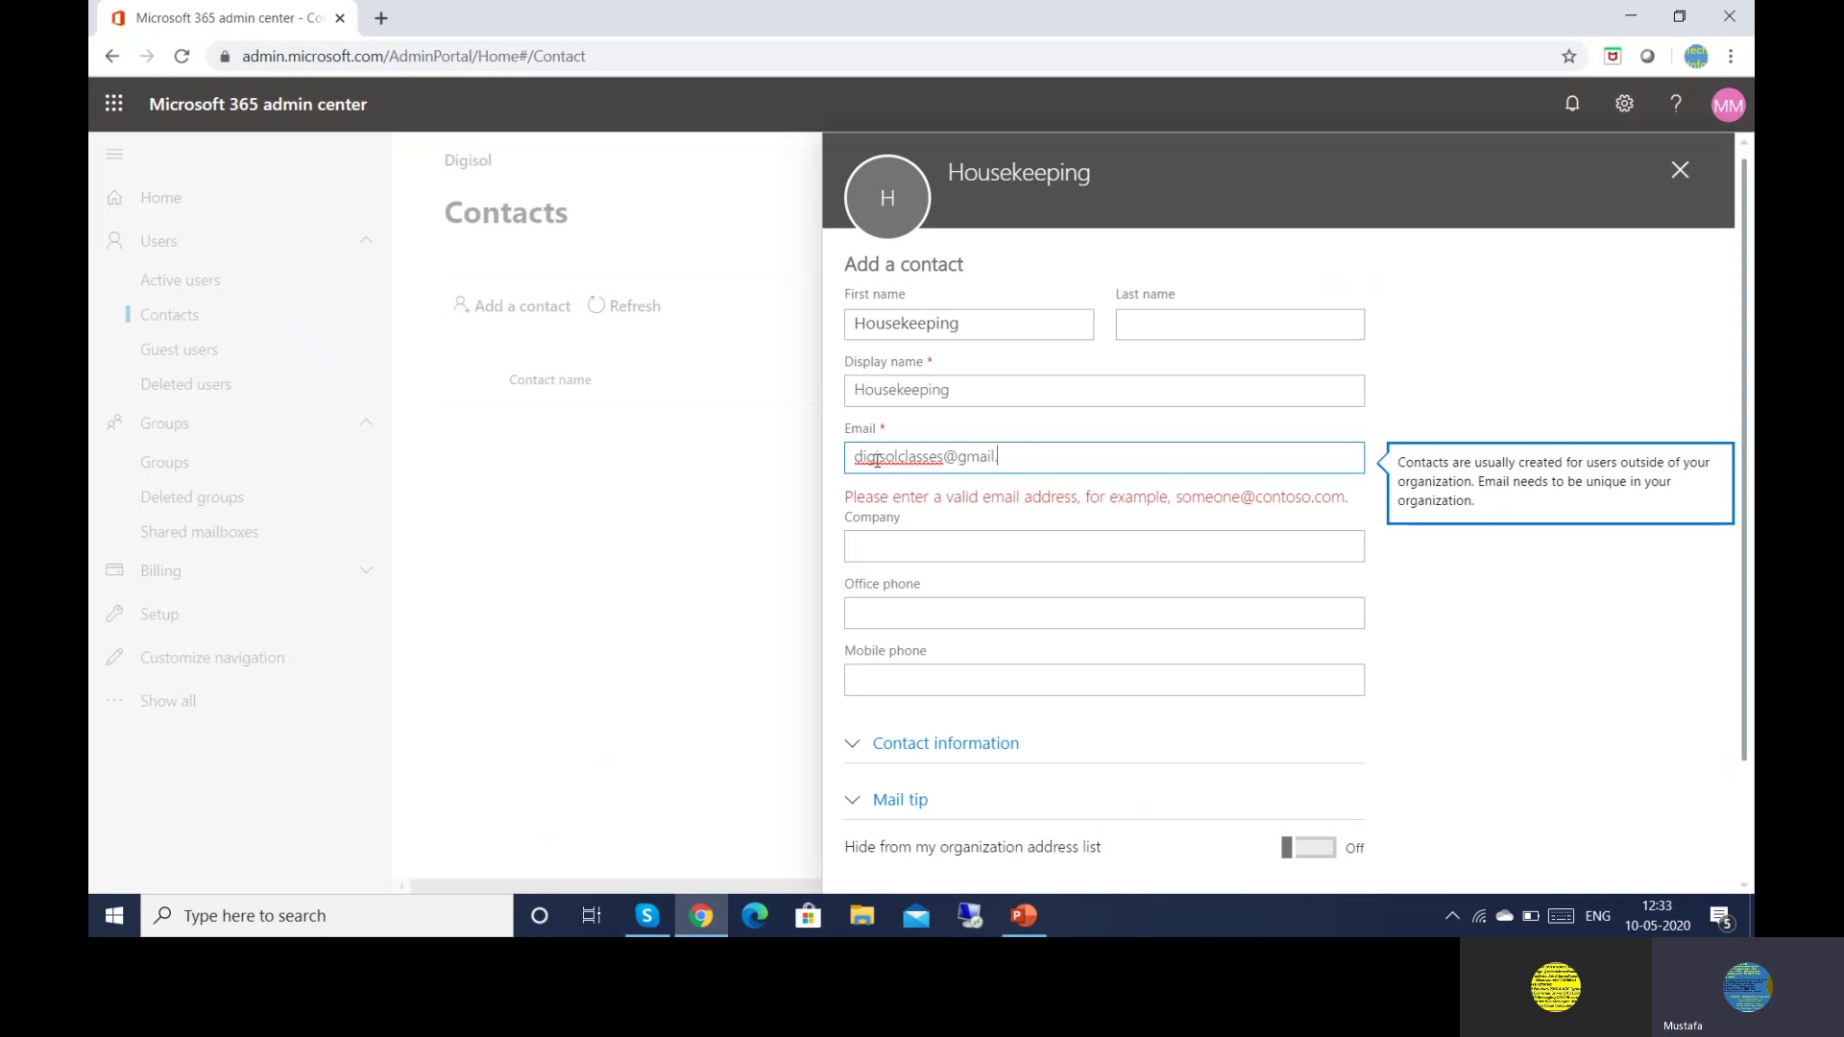
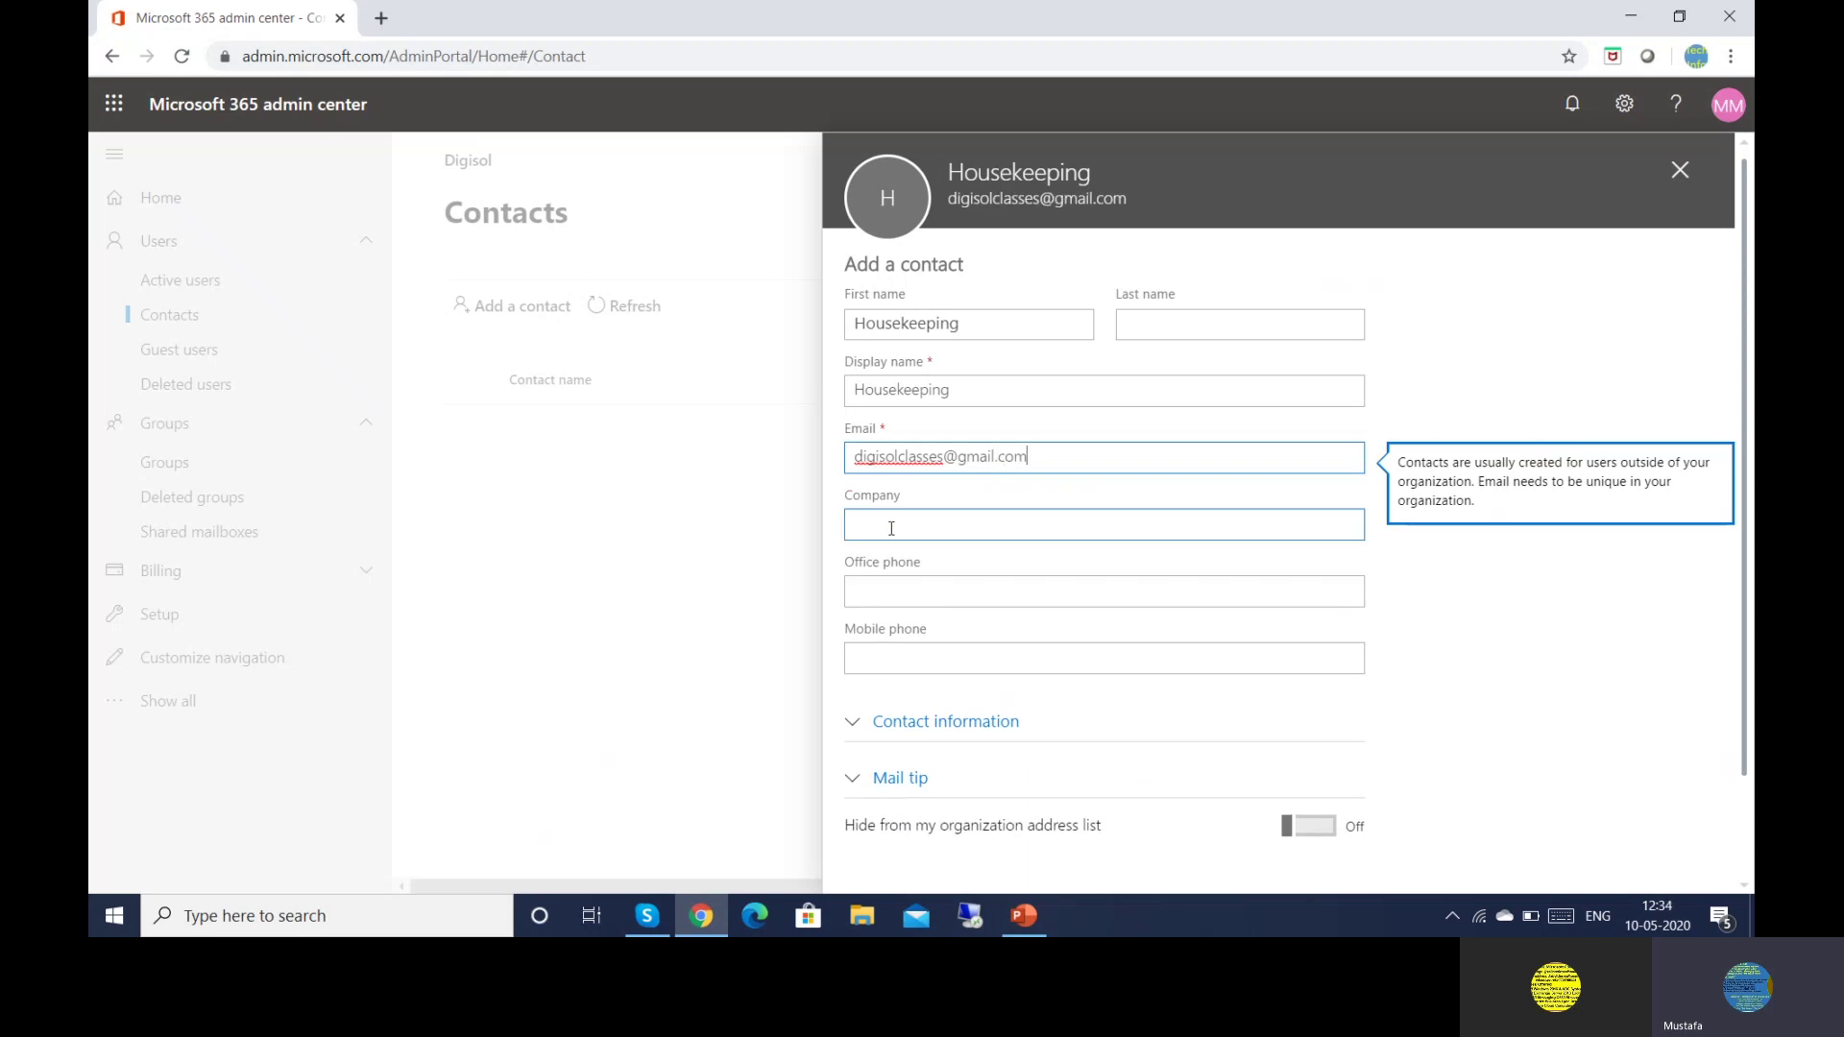
Enter company Geneo plus the contact's office and mobile phone numbers
left_click(899, 528)
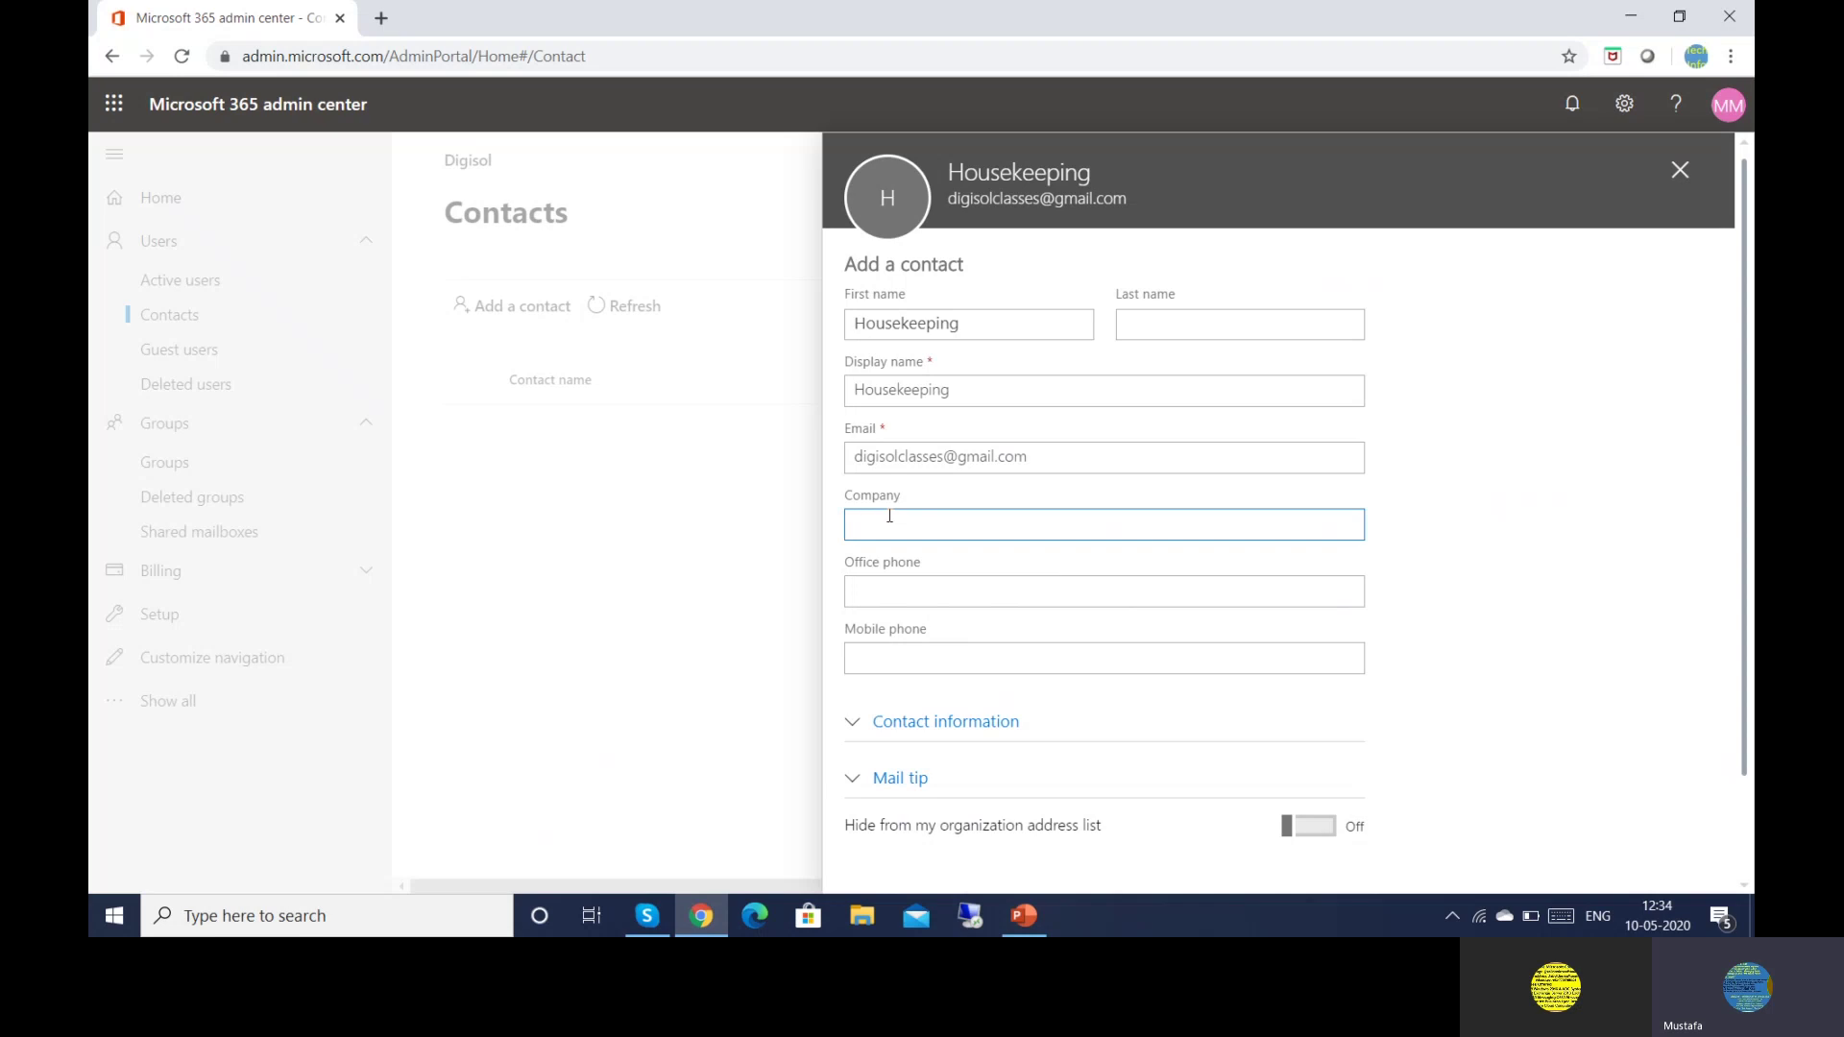
type("Gener")
left_click(878, 588)
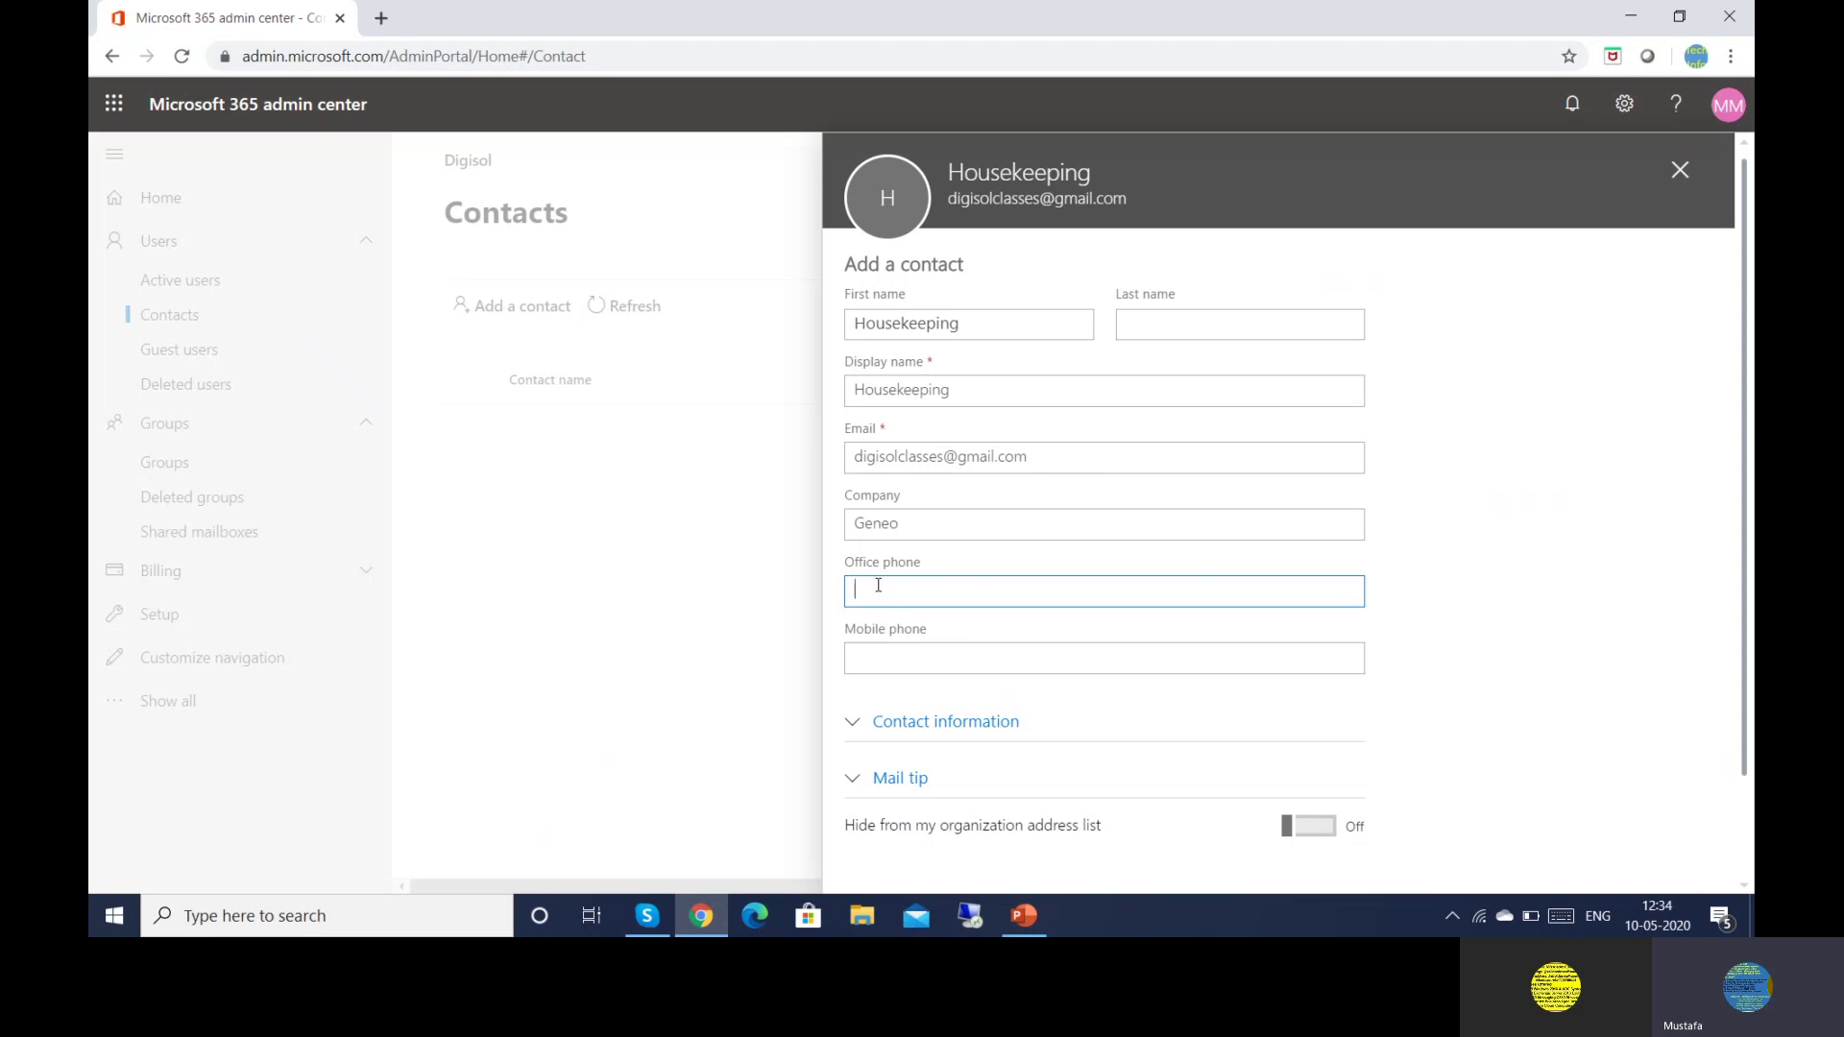
type("778690")
left_click(880, 653)
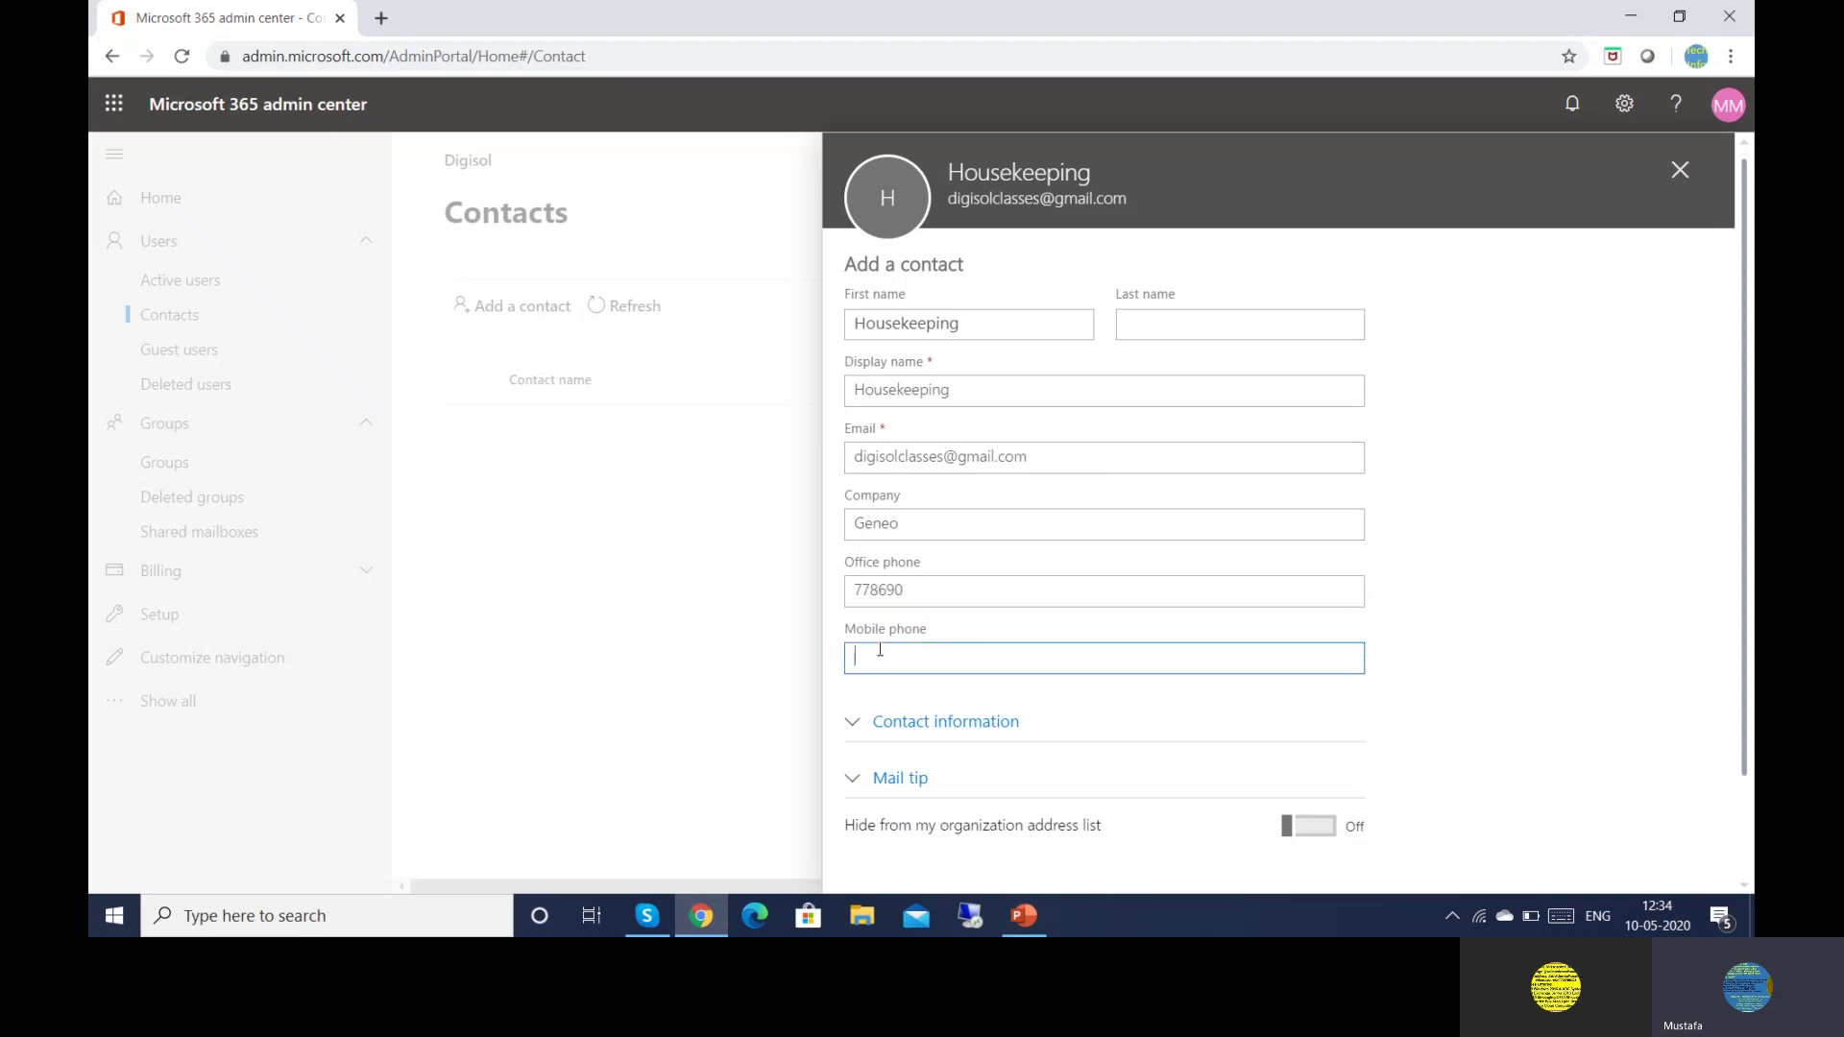
scroll(1749, 879, "down", 2)
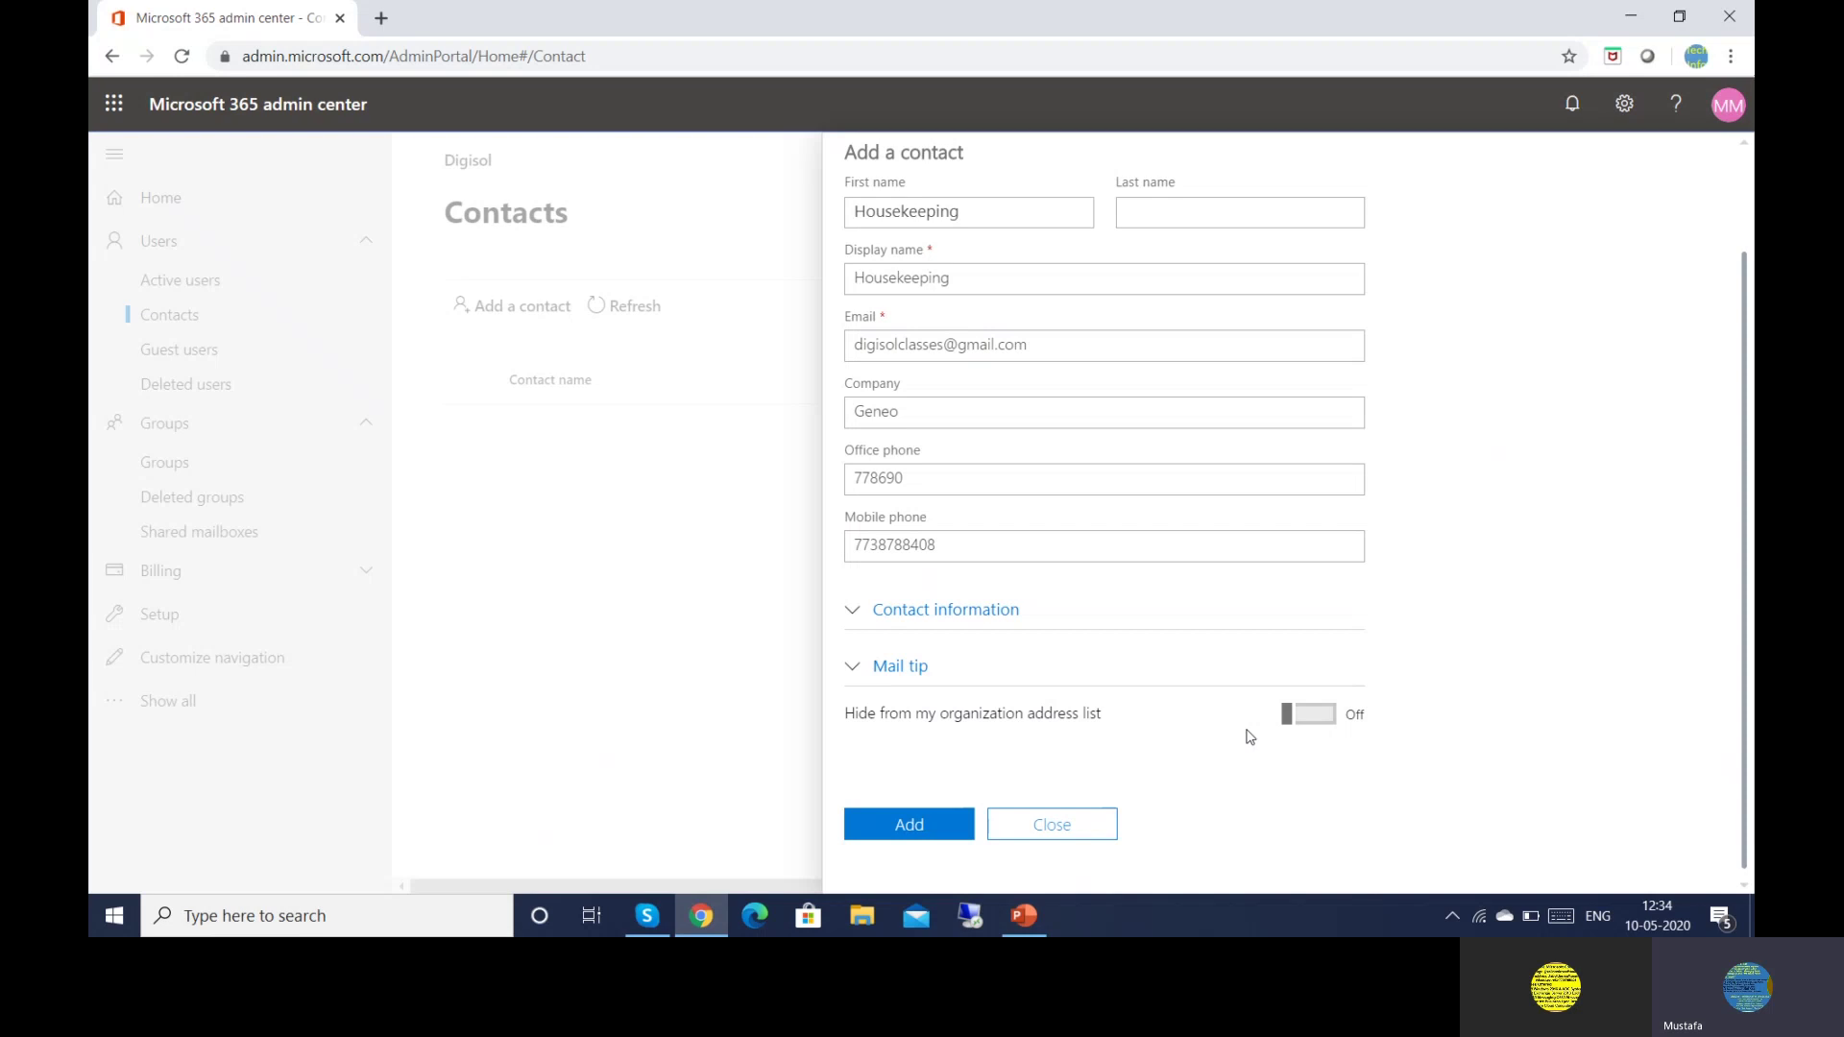
Add the Housekeeping contact and dismiss the creation confirmation
left_click(912, 826)
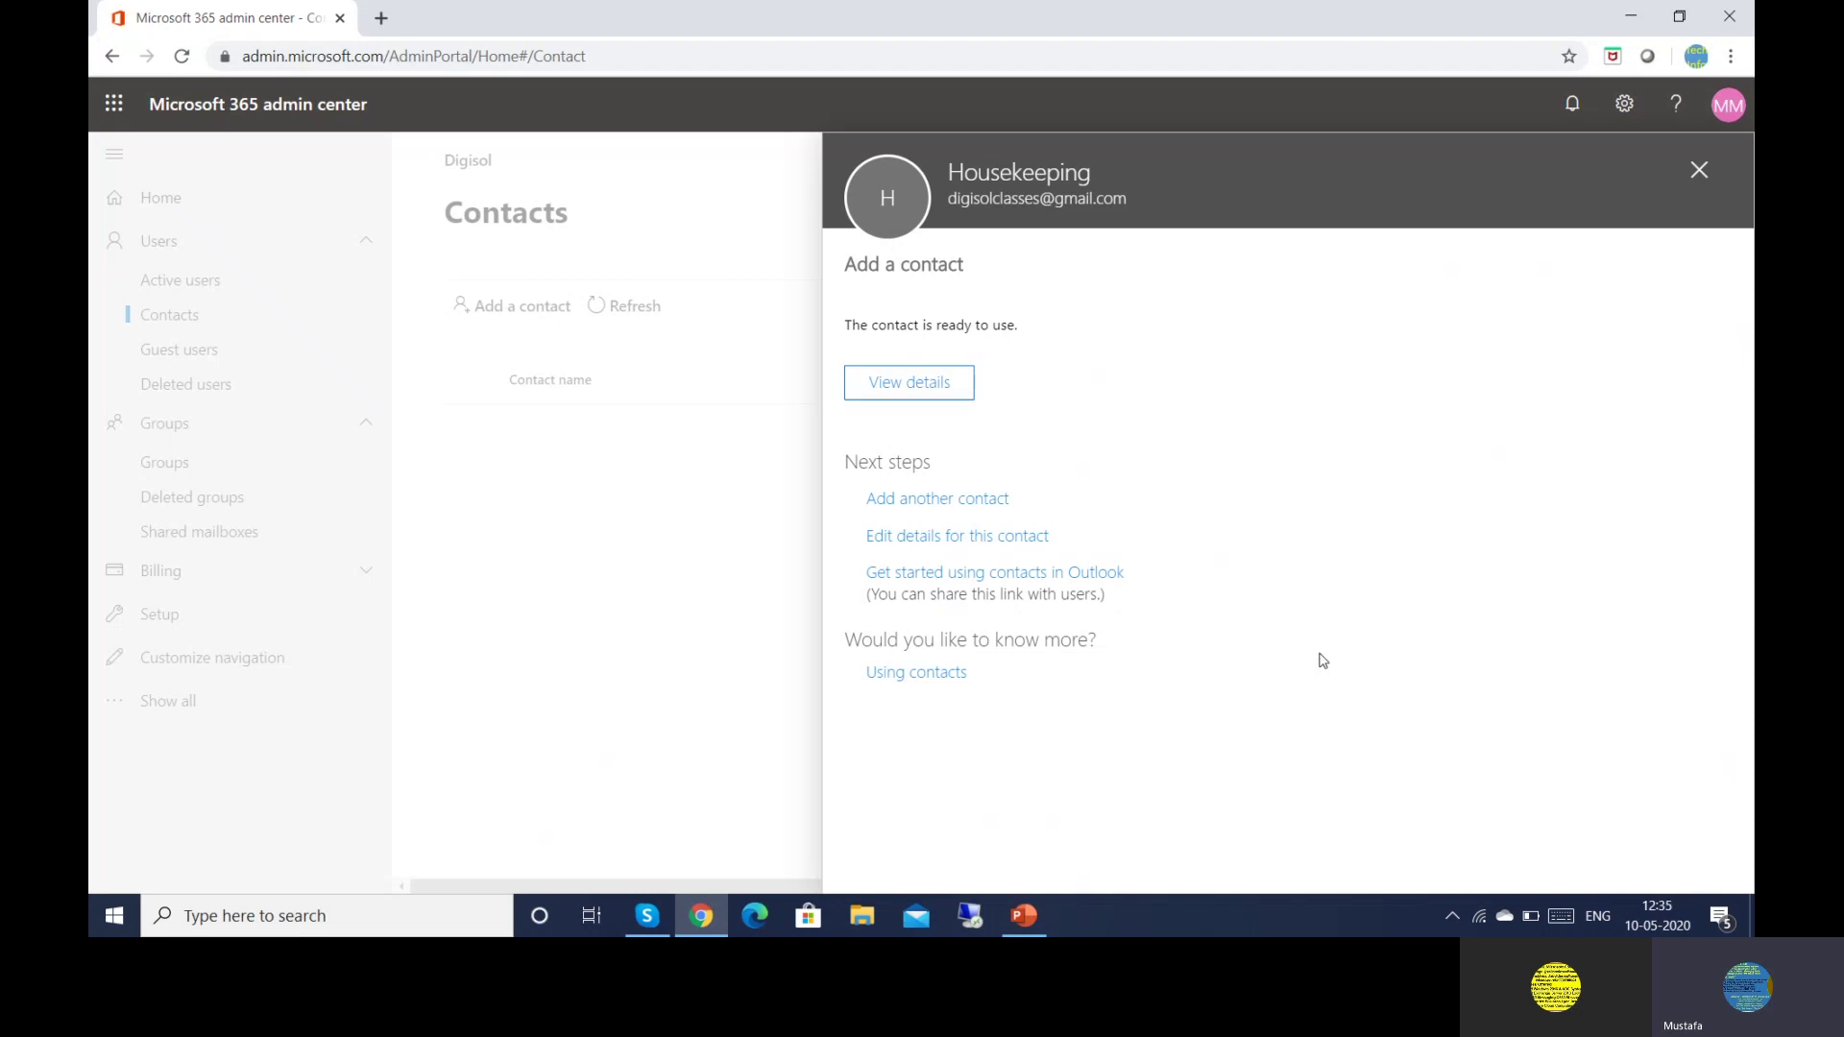
left_click(1699, 170)
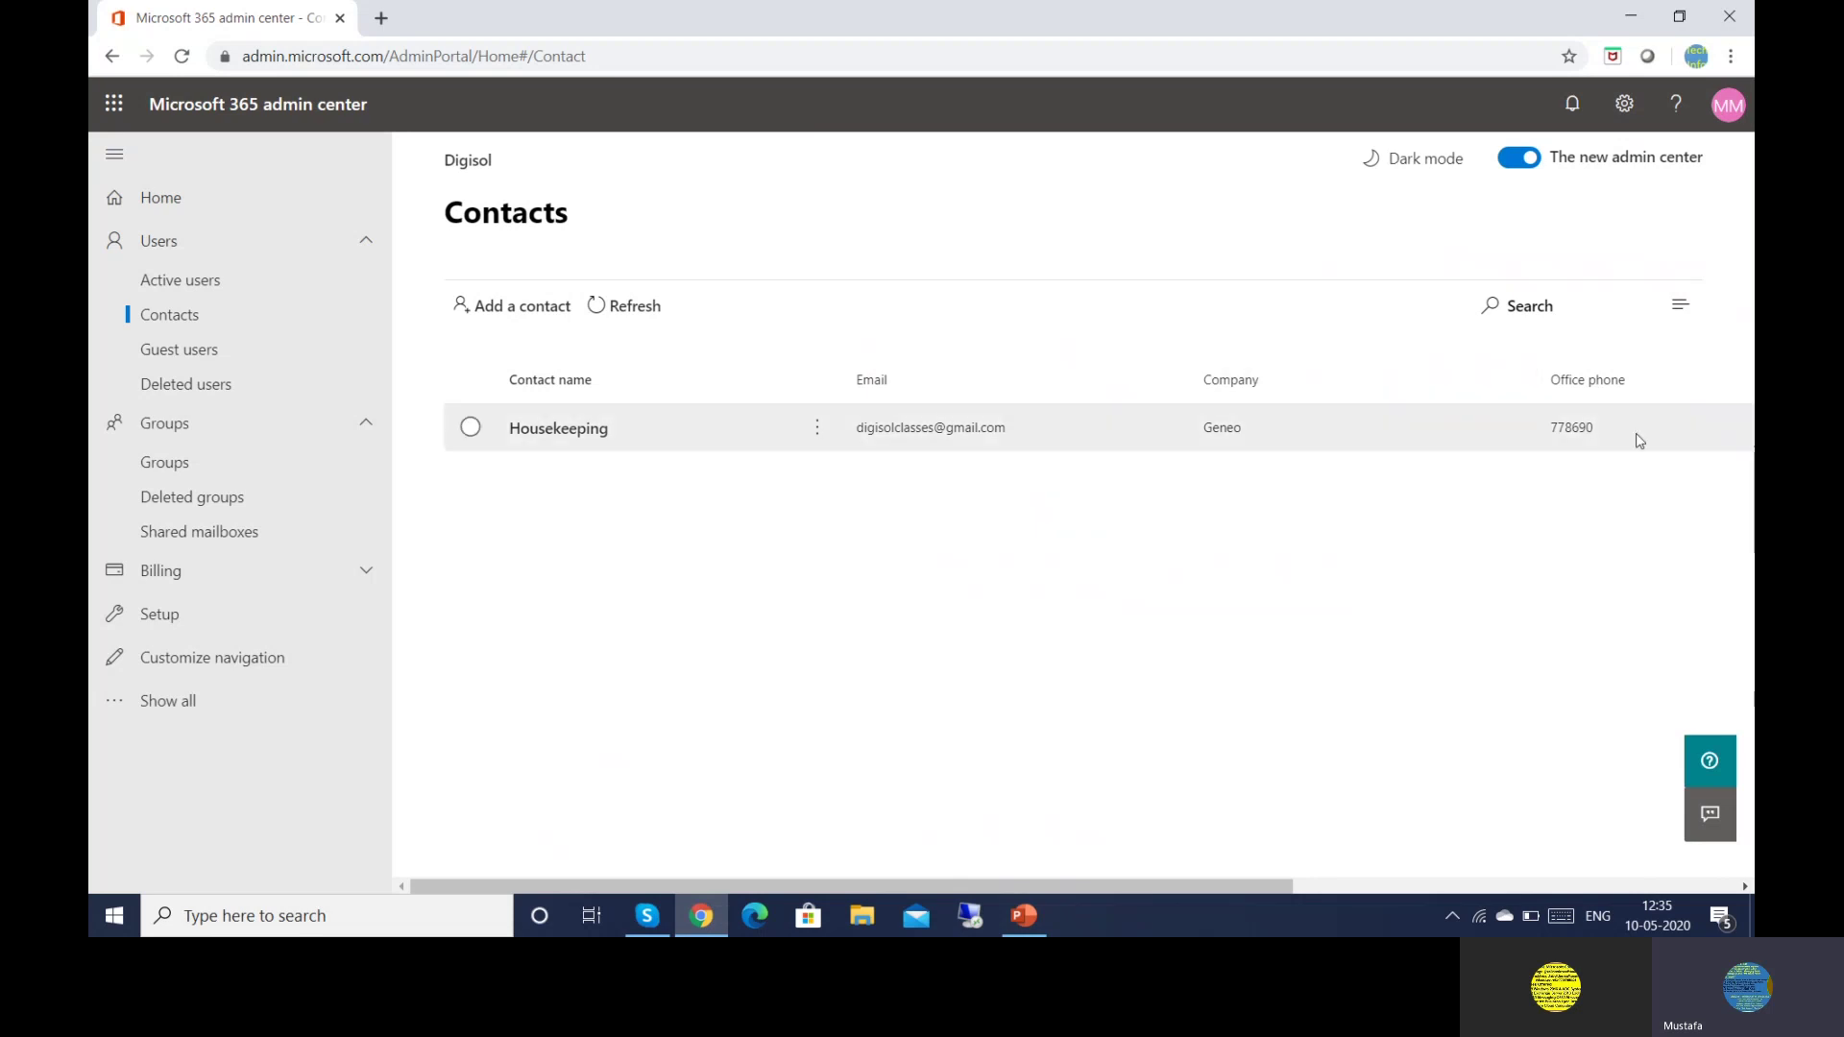
From Housekeeping's Settings, launch Edit Exchange settings in a new browser tab
left_click(545, 440)
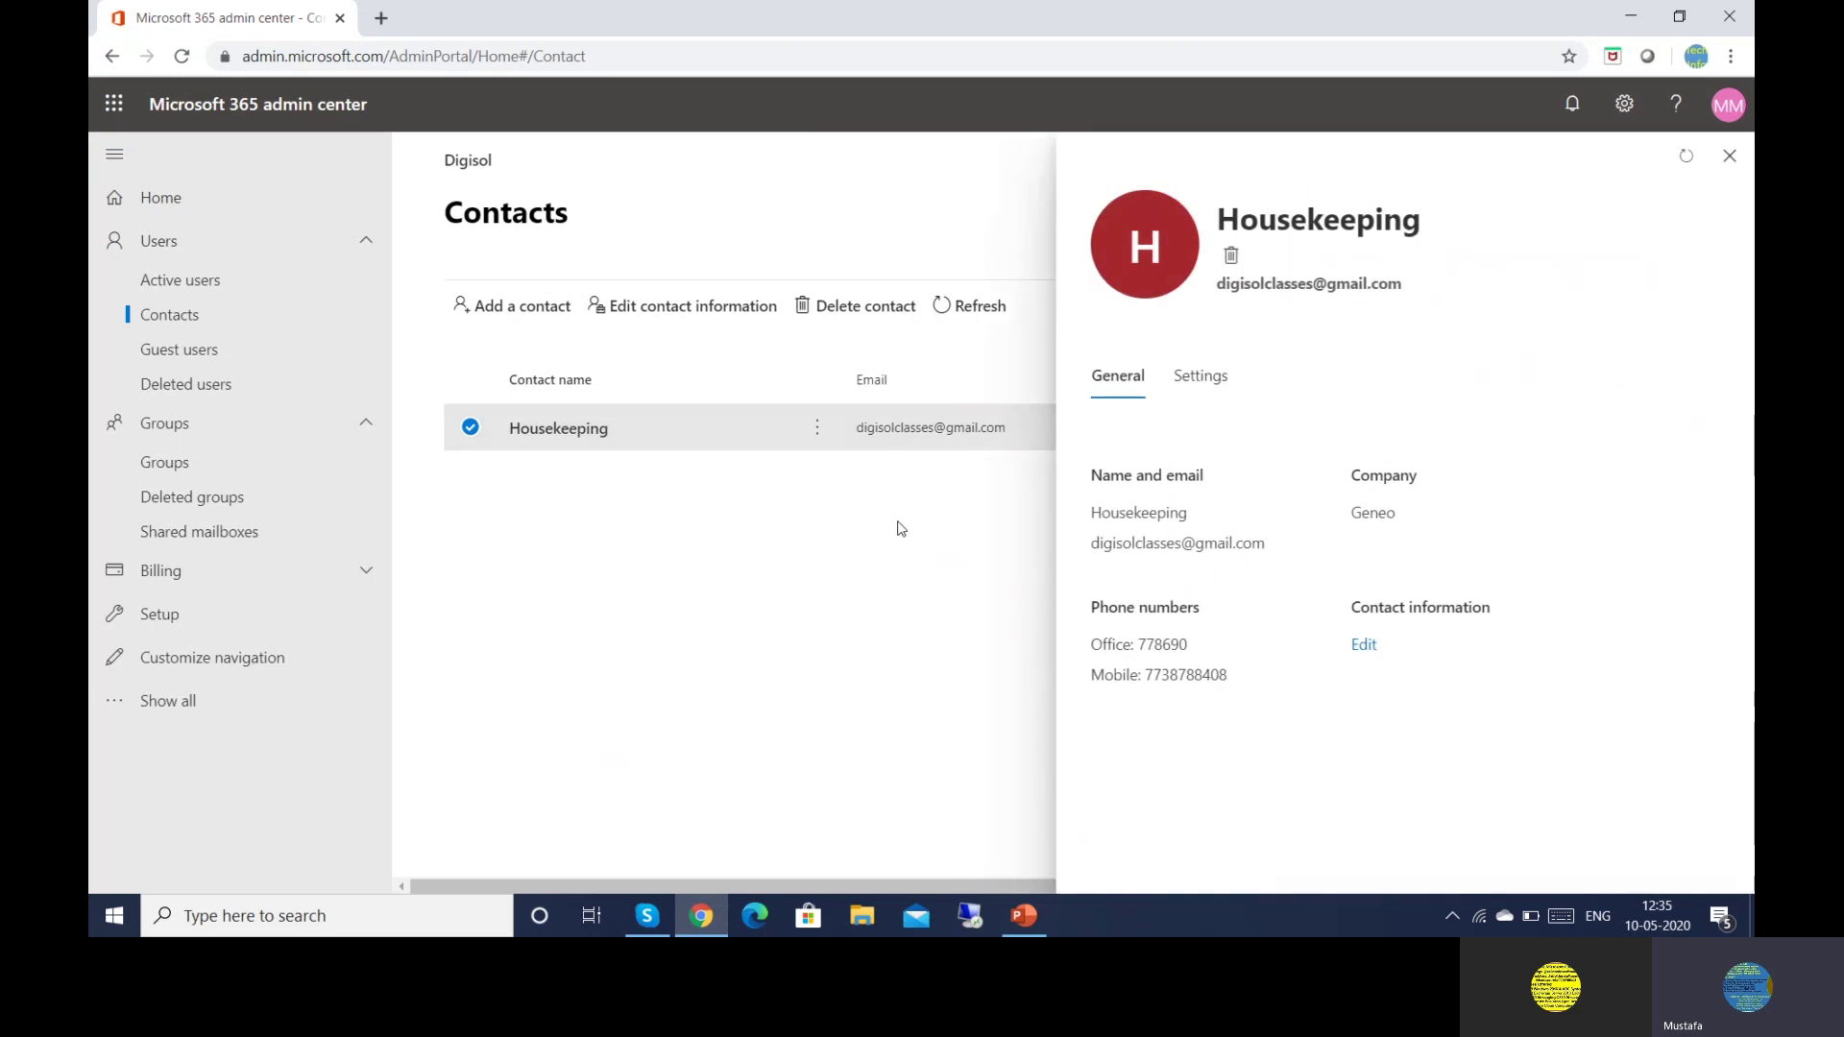
left_click(1196, 378)
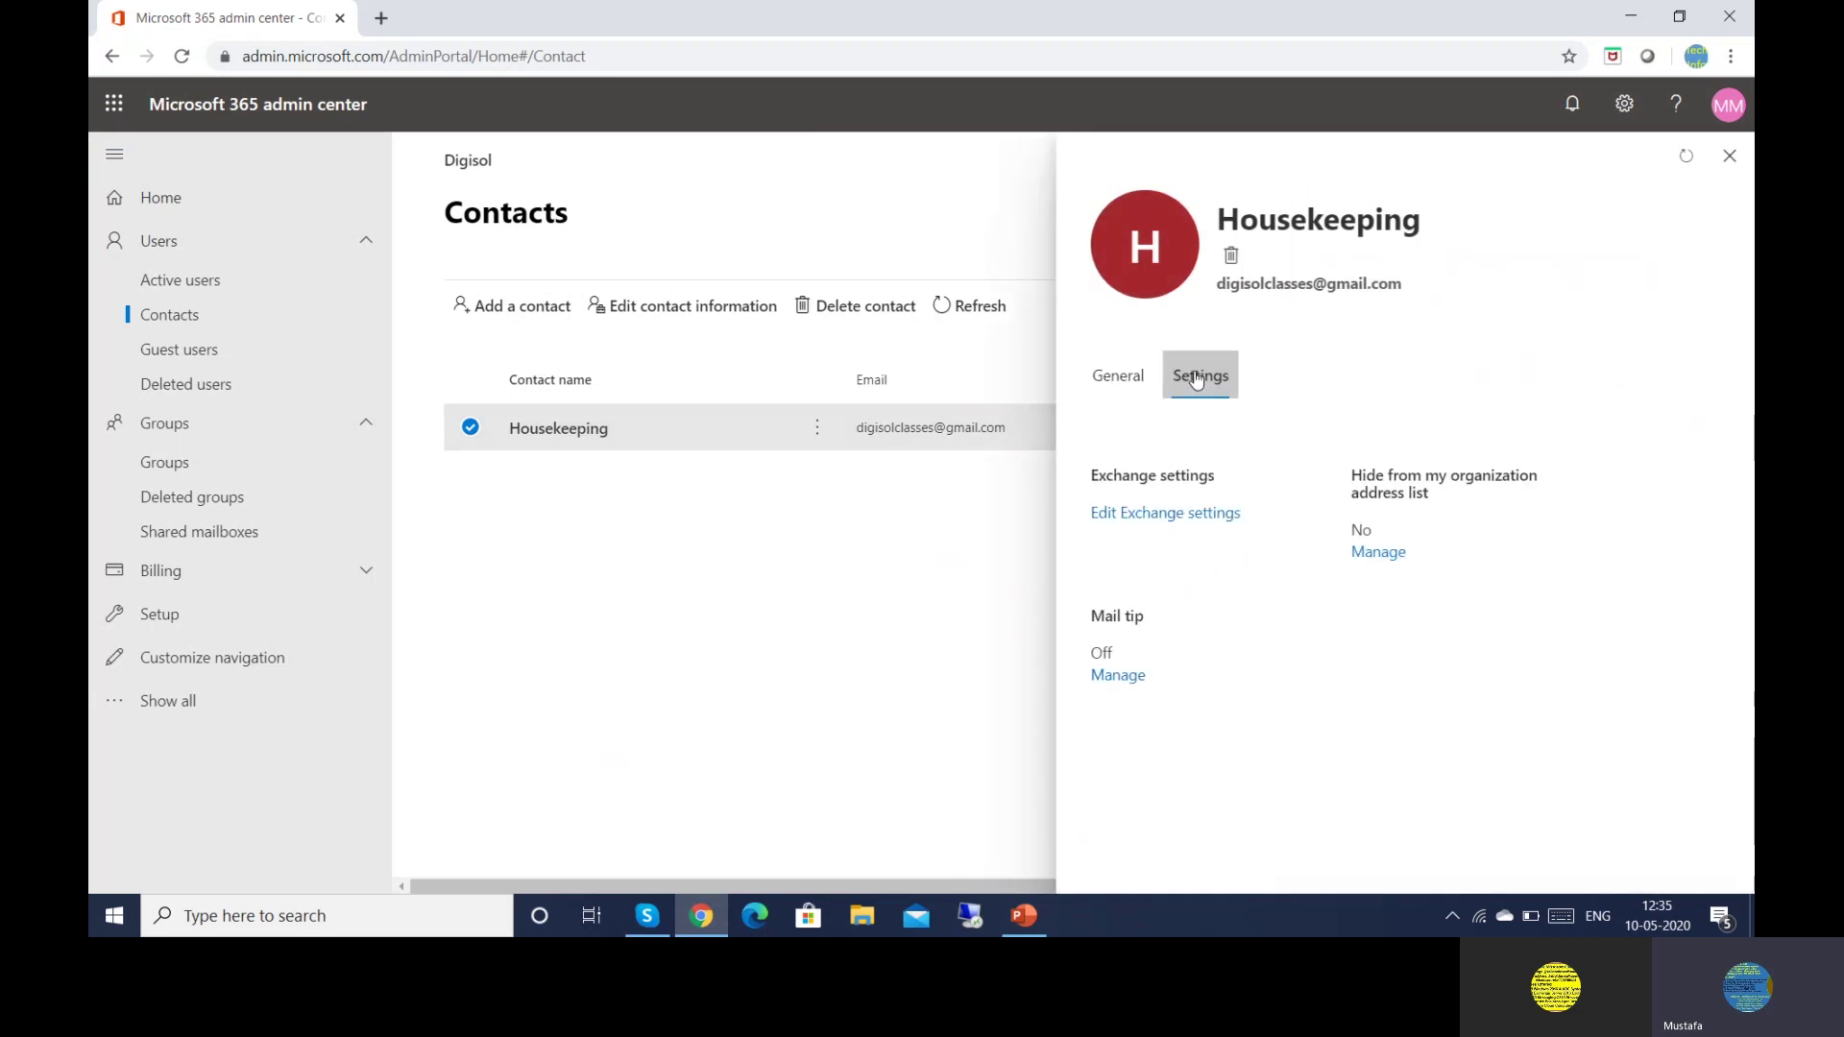
left_click(1207, 515)
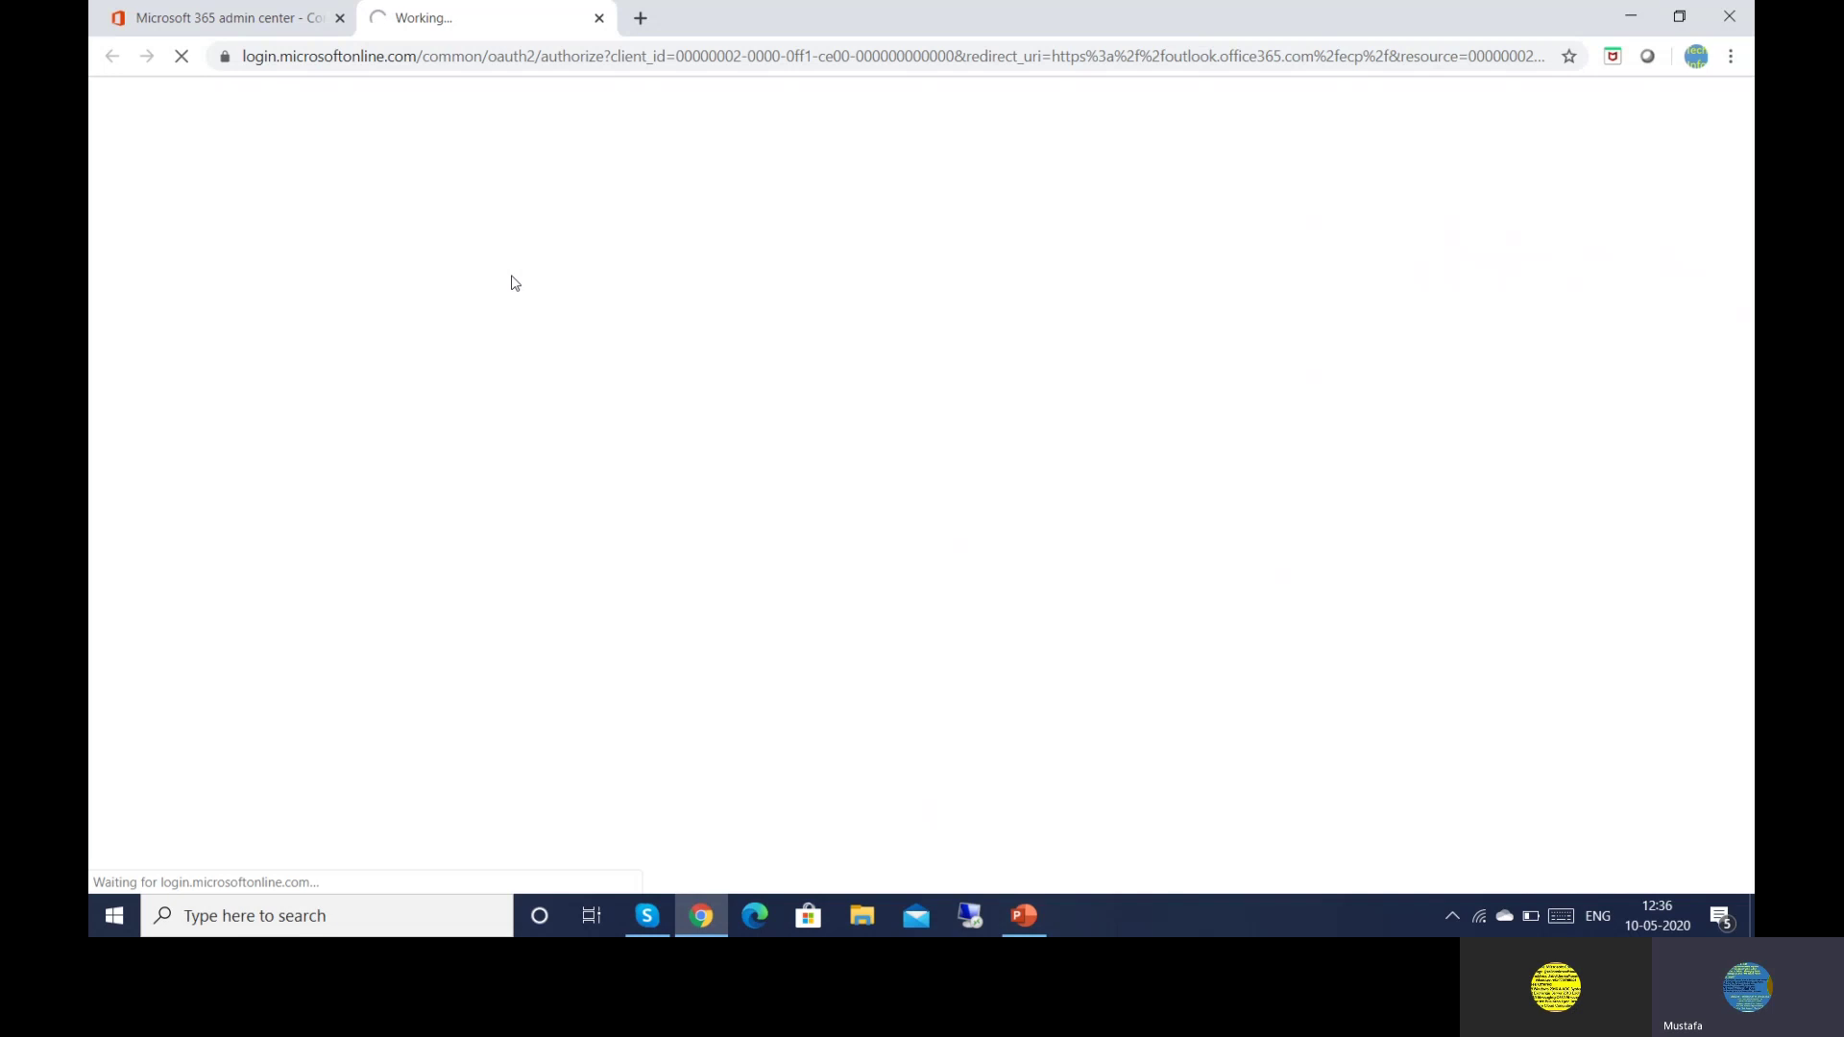
Switch to the Edit Mail Contact tab showing Housekeeping's general details
left_click(206, 20)
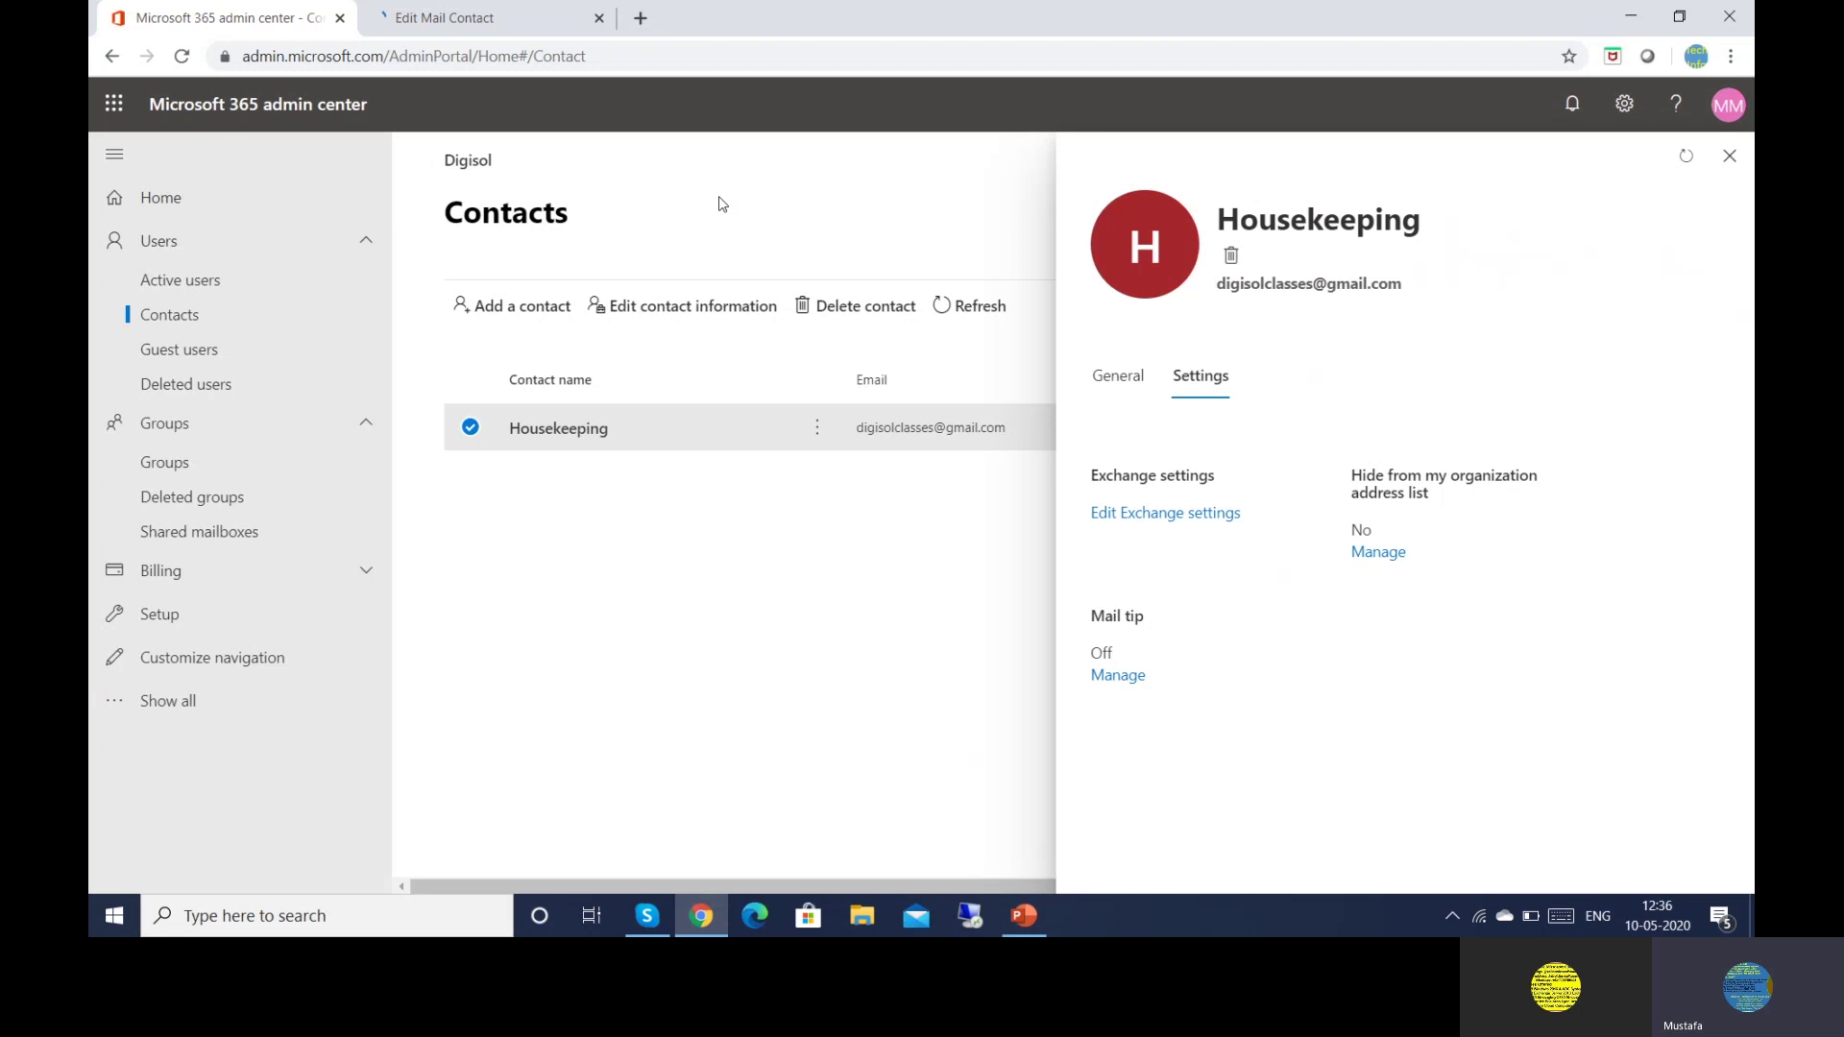
left_click_drag(722, 204, 532, 79)
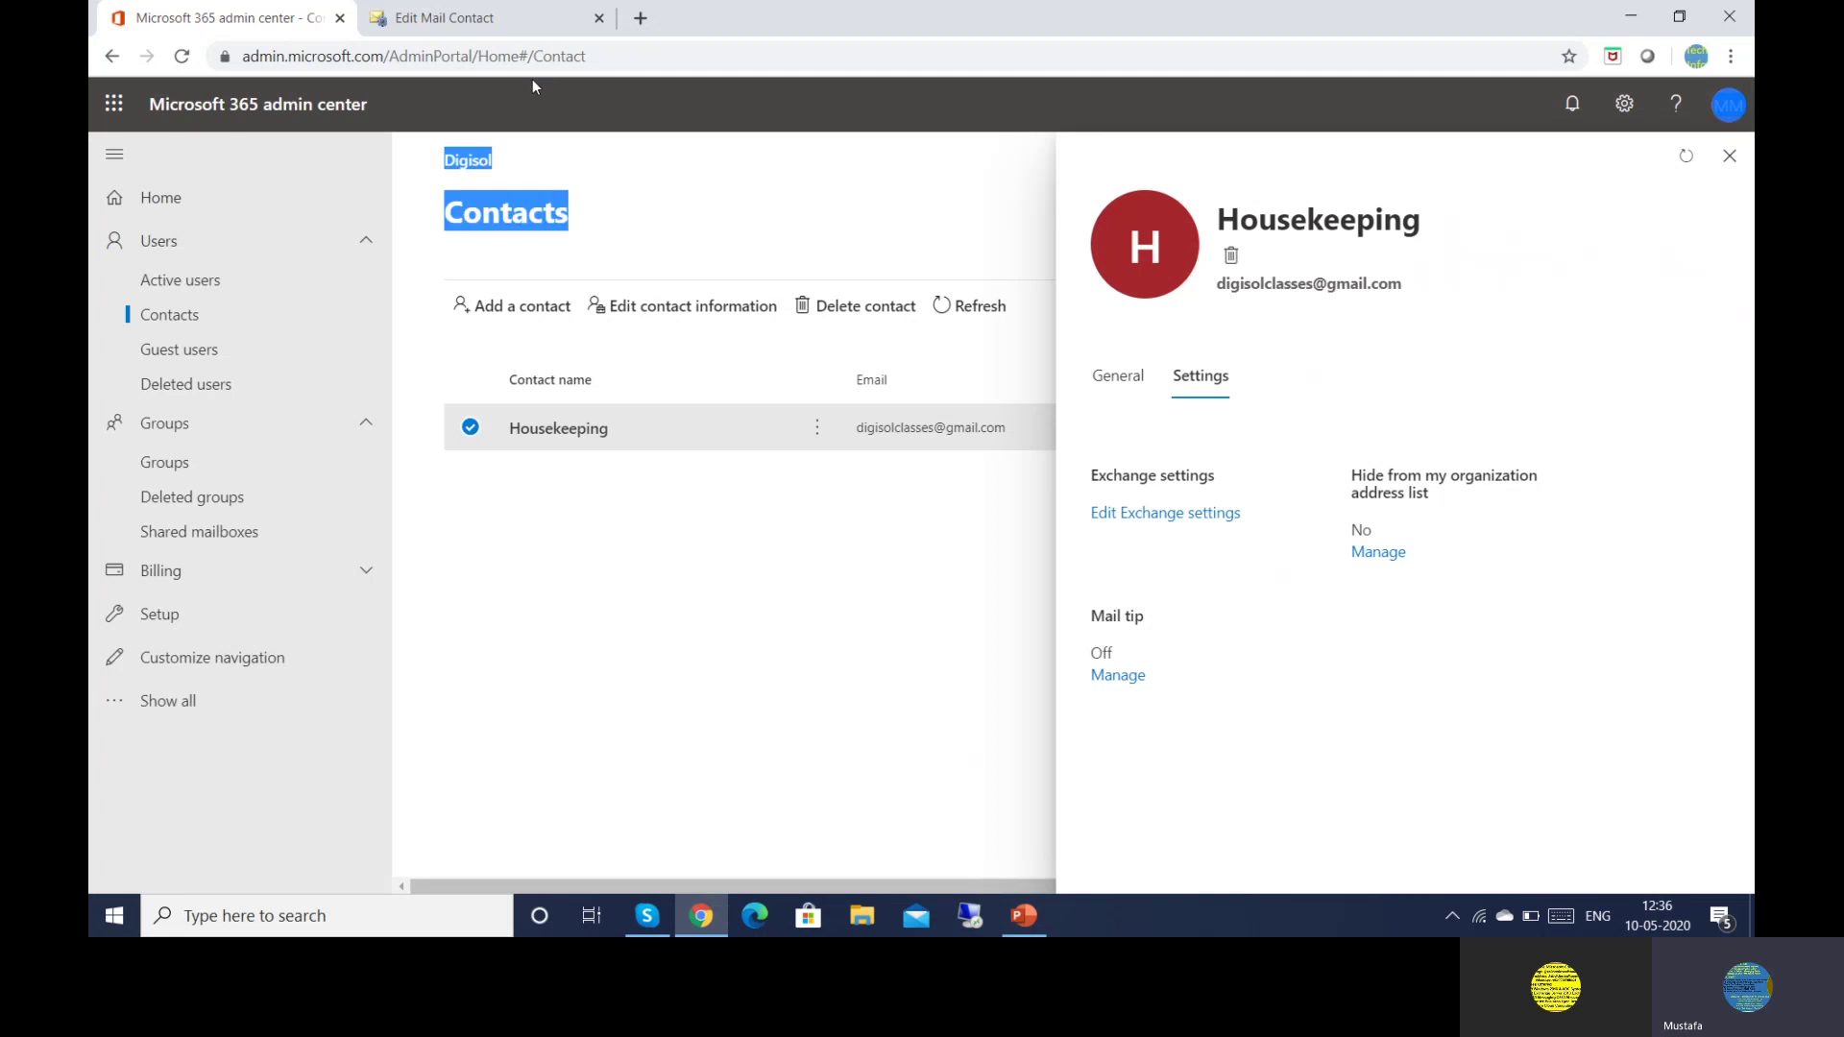
left_click(484, 19)
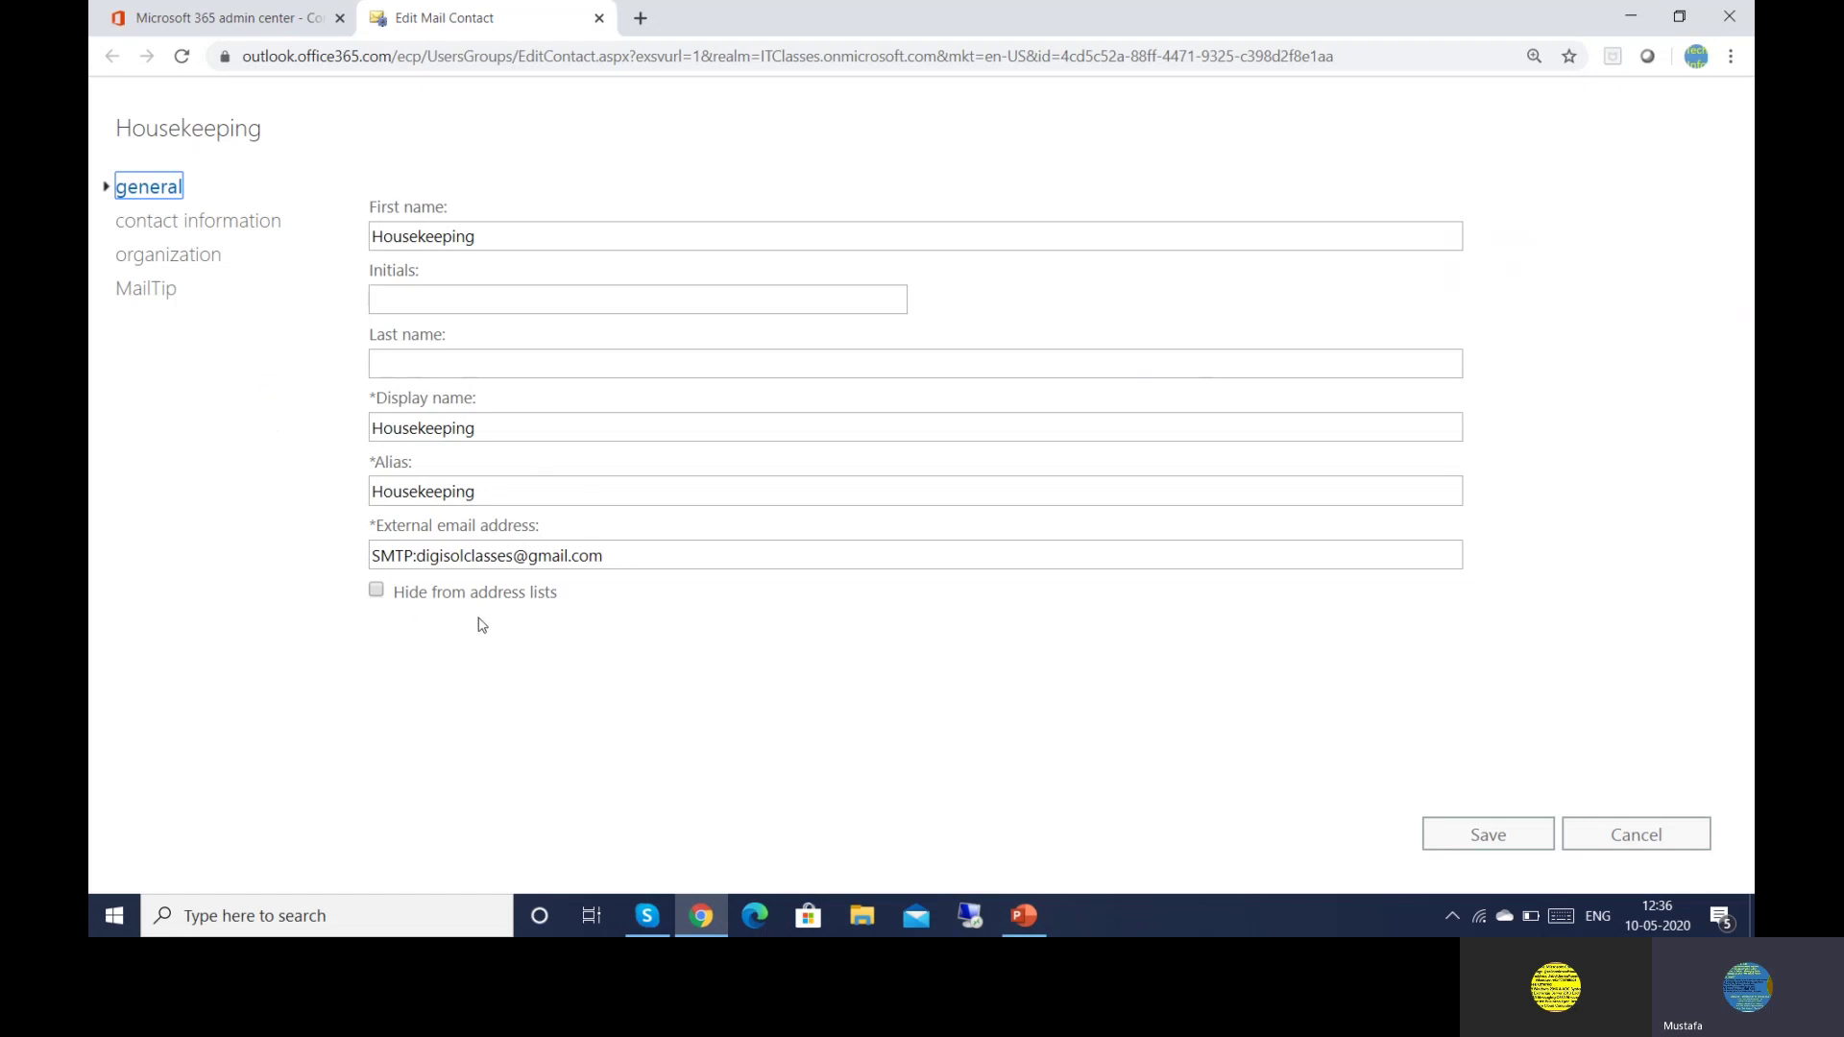
Review street, city, state, ZIP and country fields unchanged, then view the organization section
left_click(186, 229)
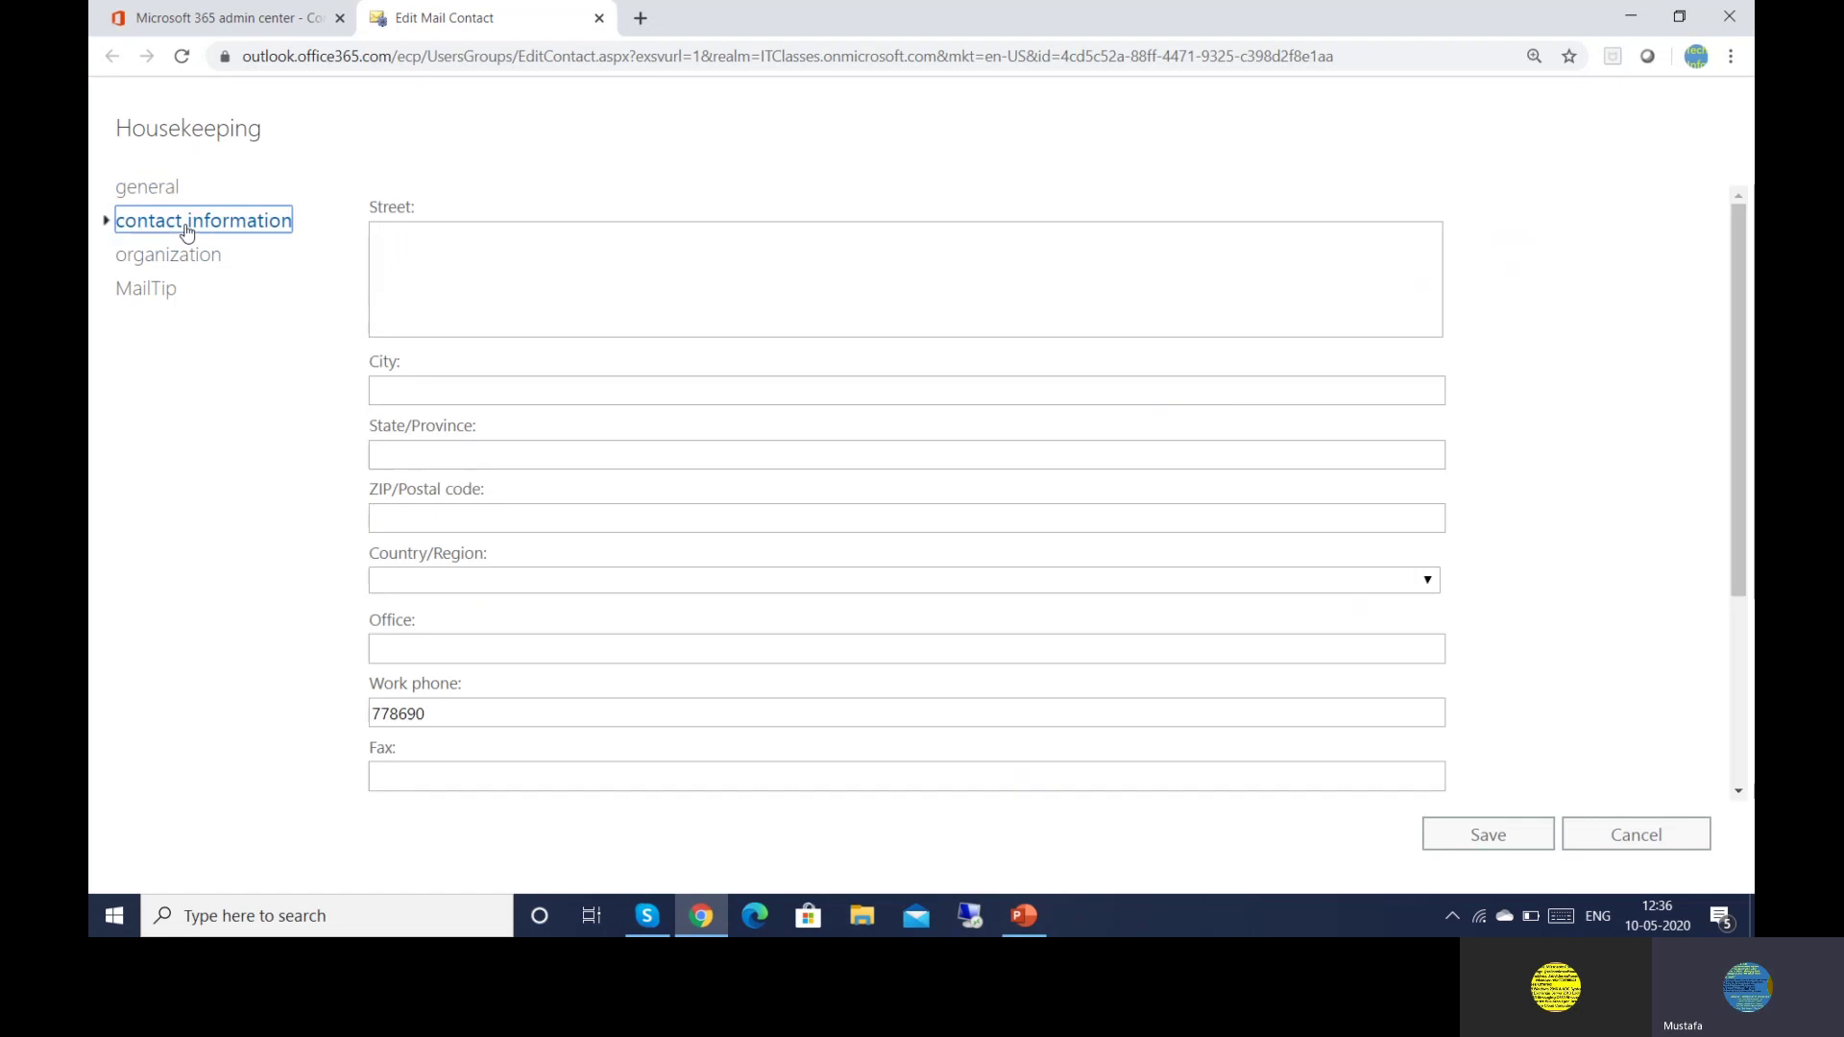
left_click(541, 283)
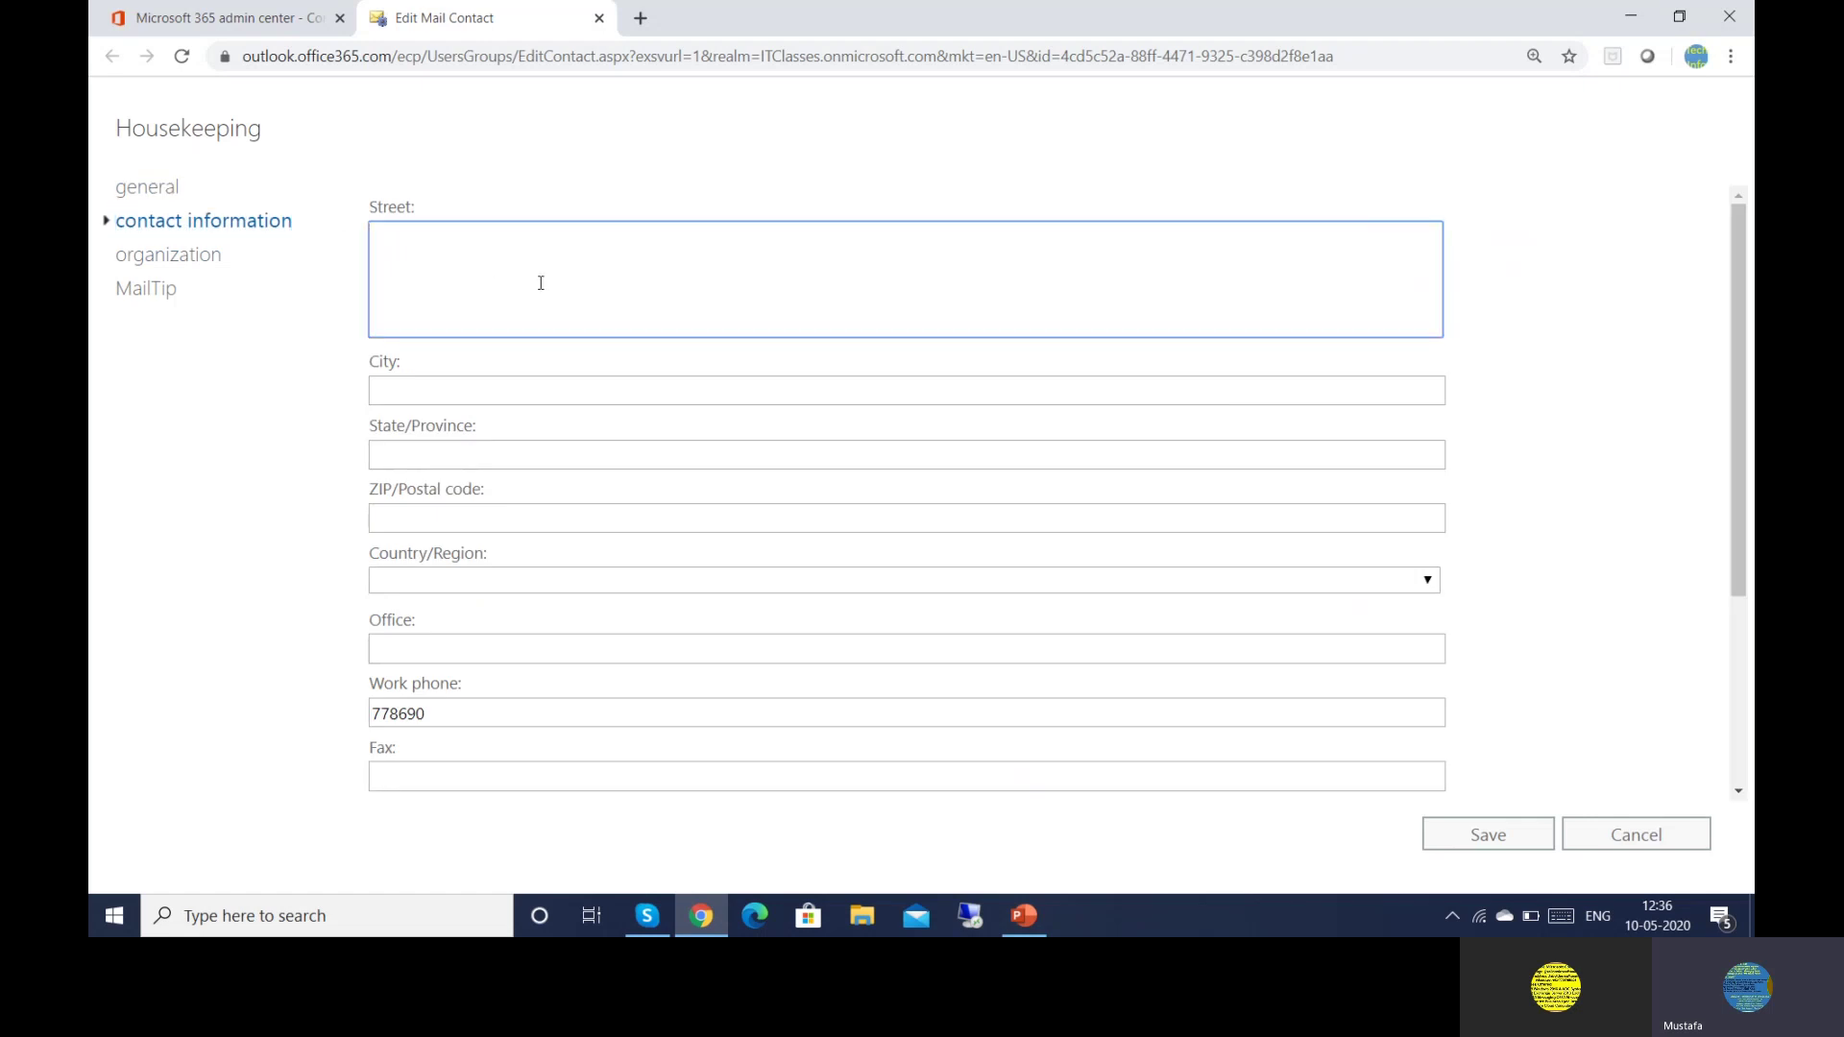
type("H")
key("BackSpace")
left_click(430, 403)
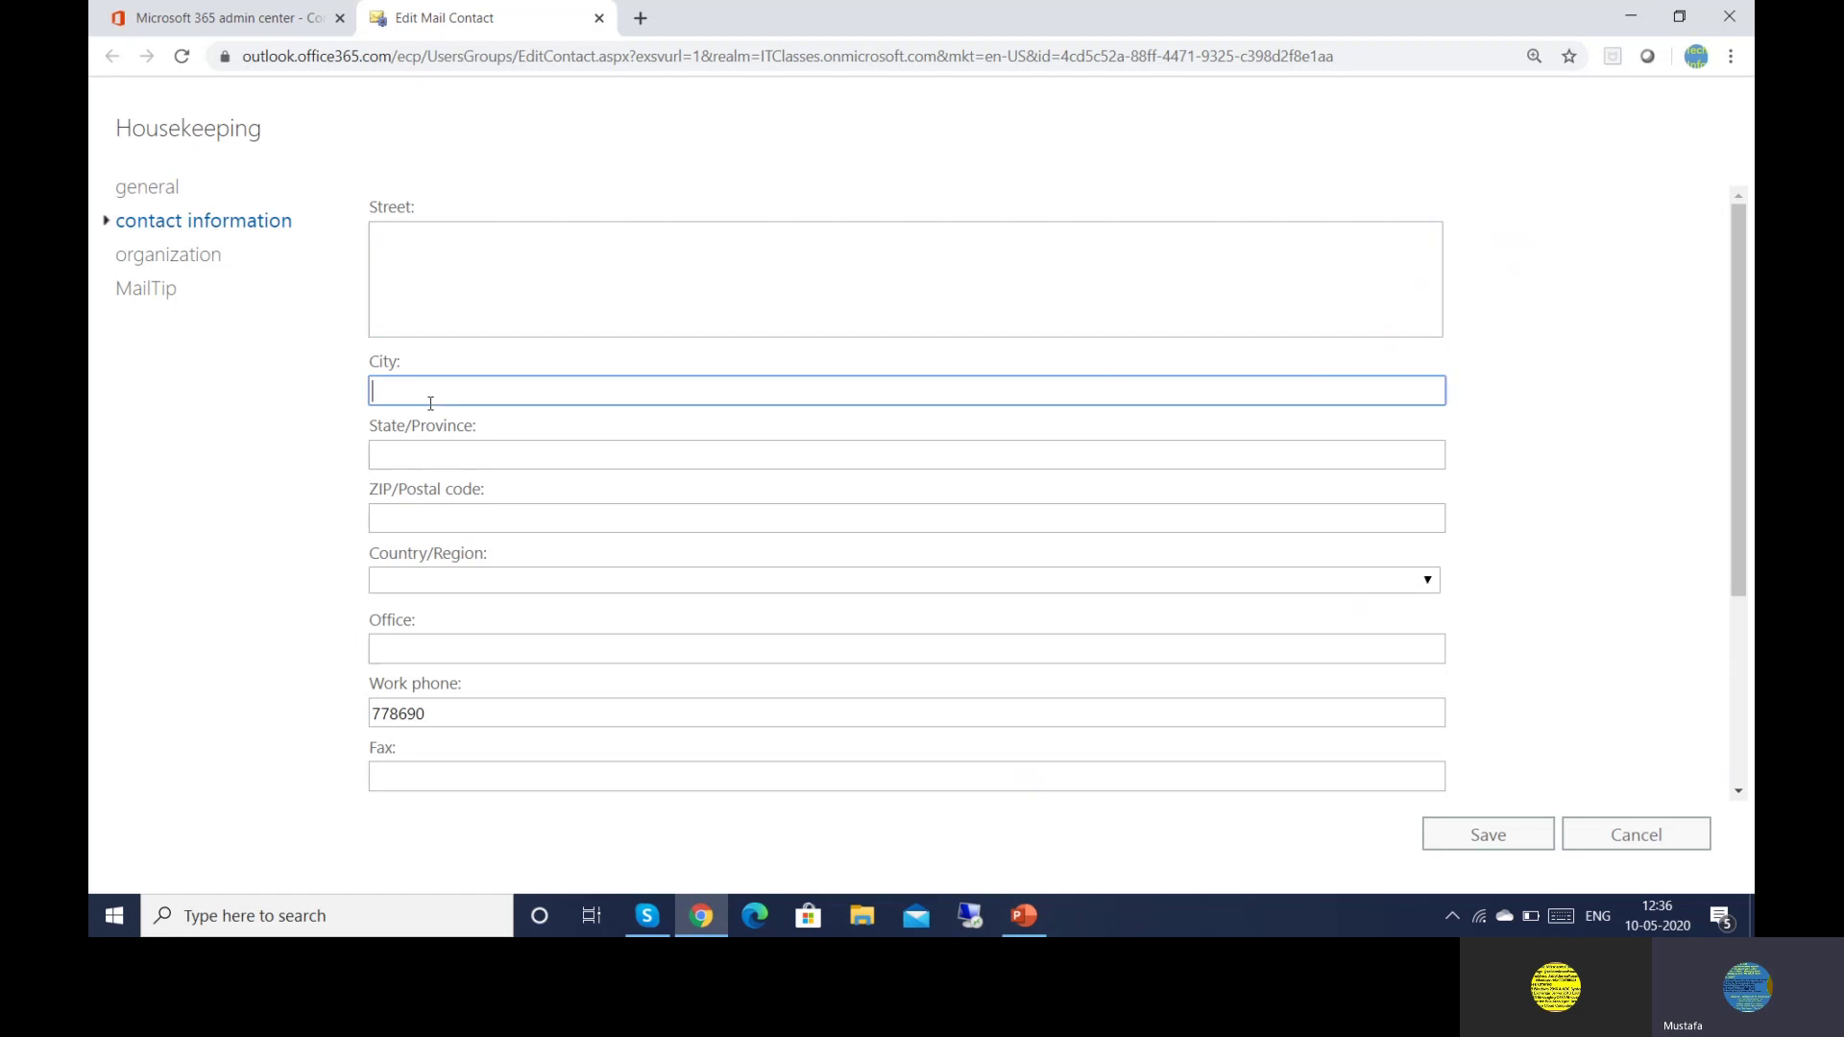
left_click(447, 457)
left_click(440, 514)
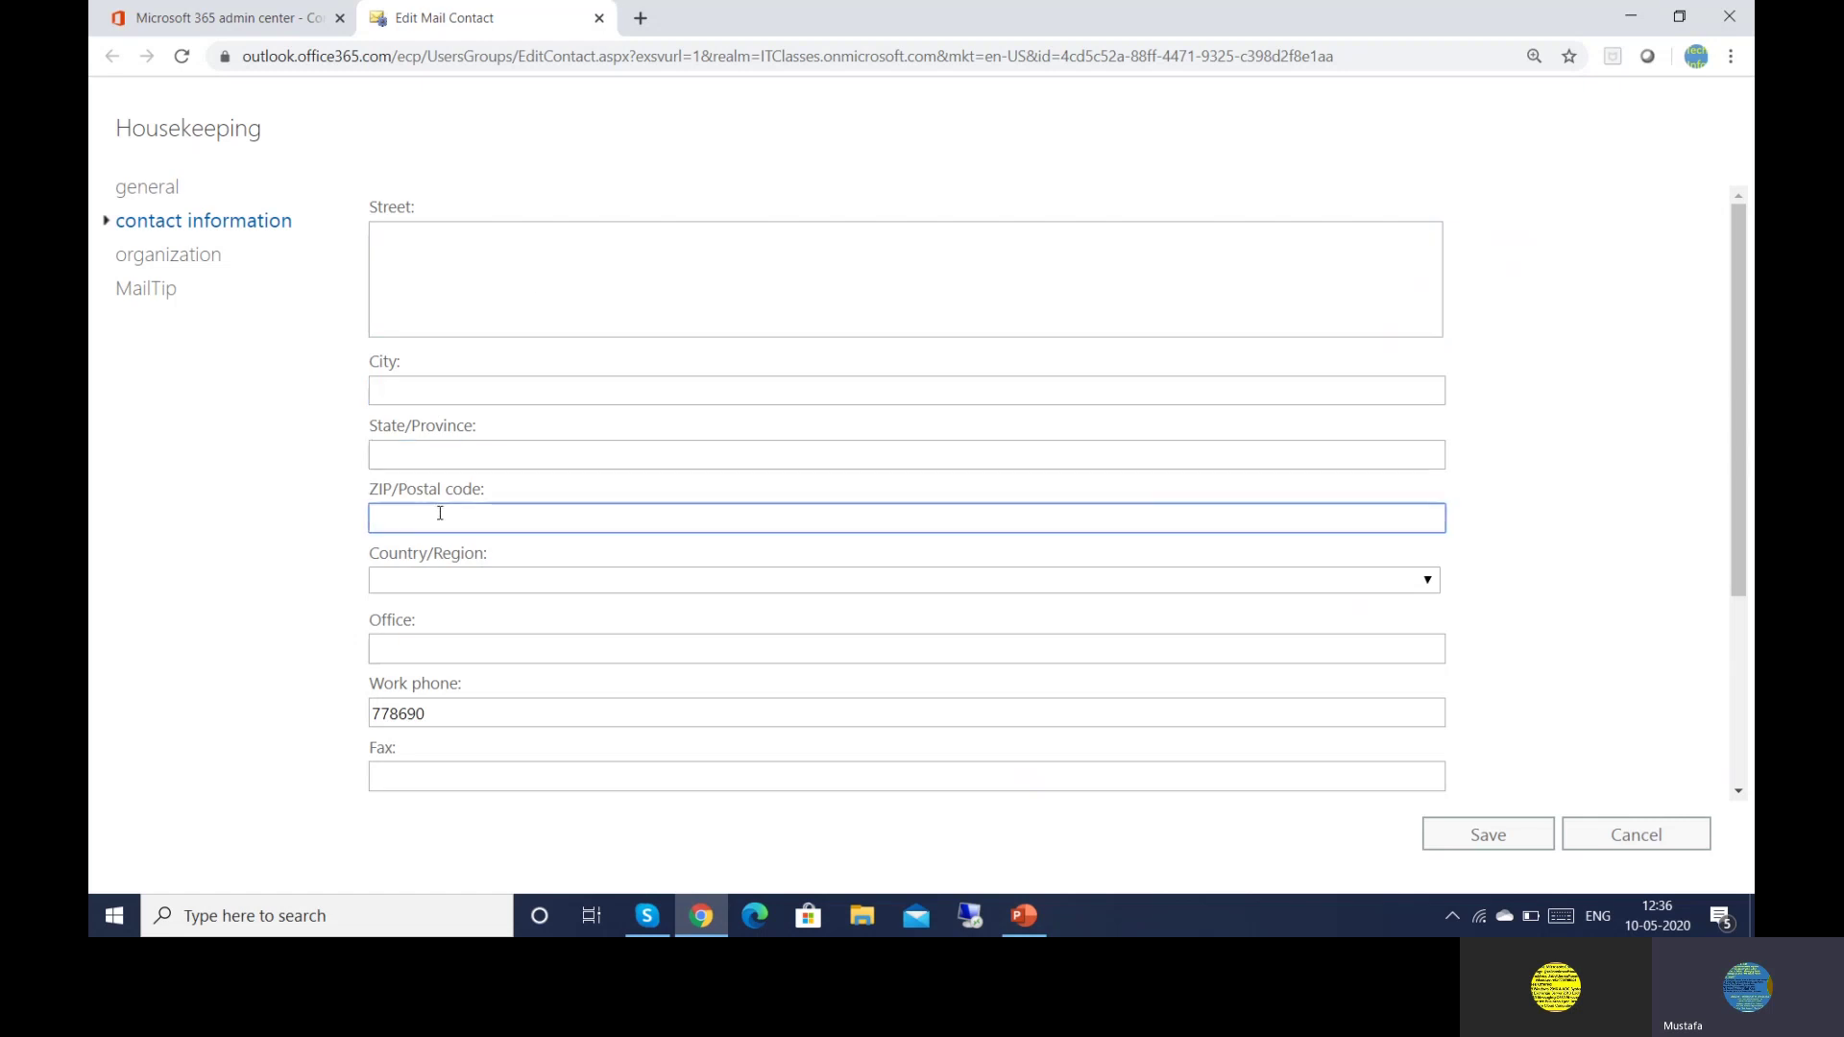
left_click(428, 581)
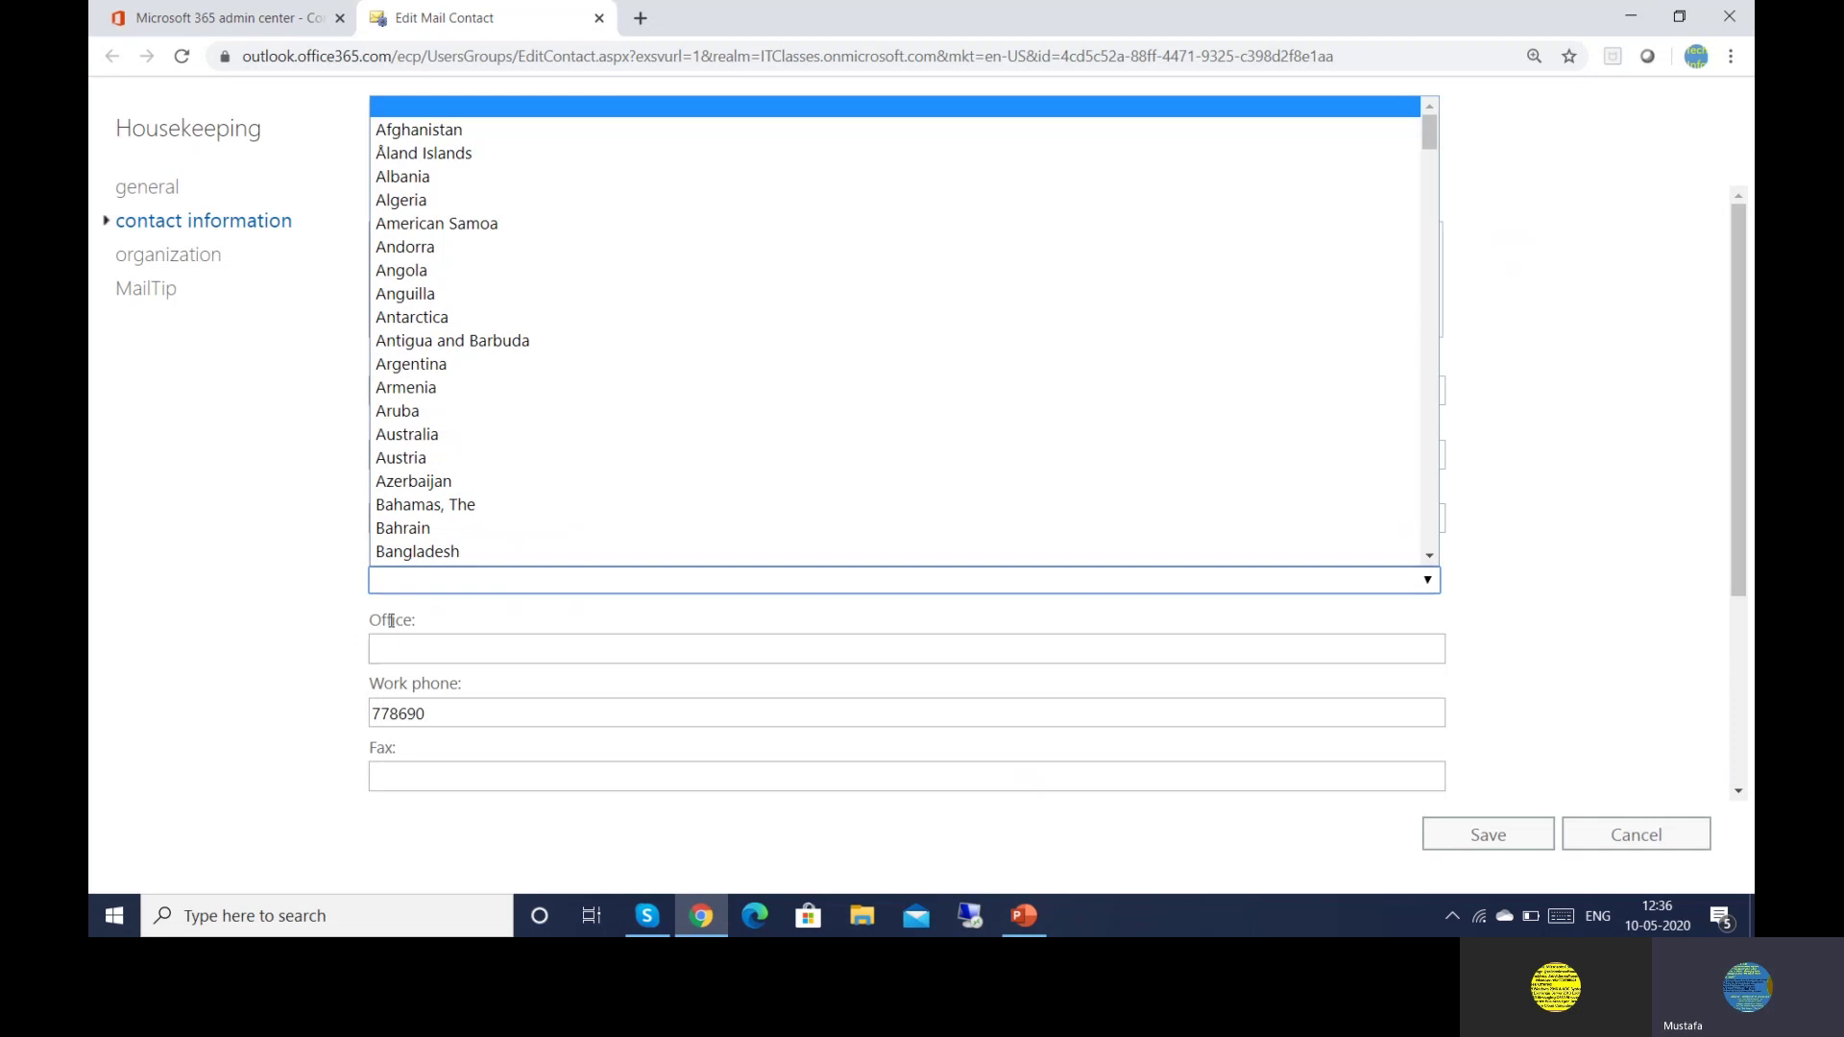
left_click(277, 564)
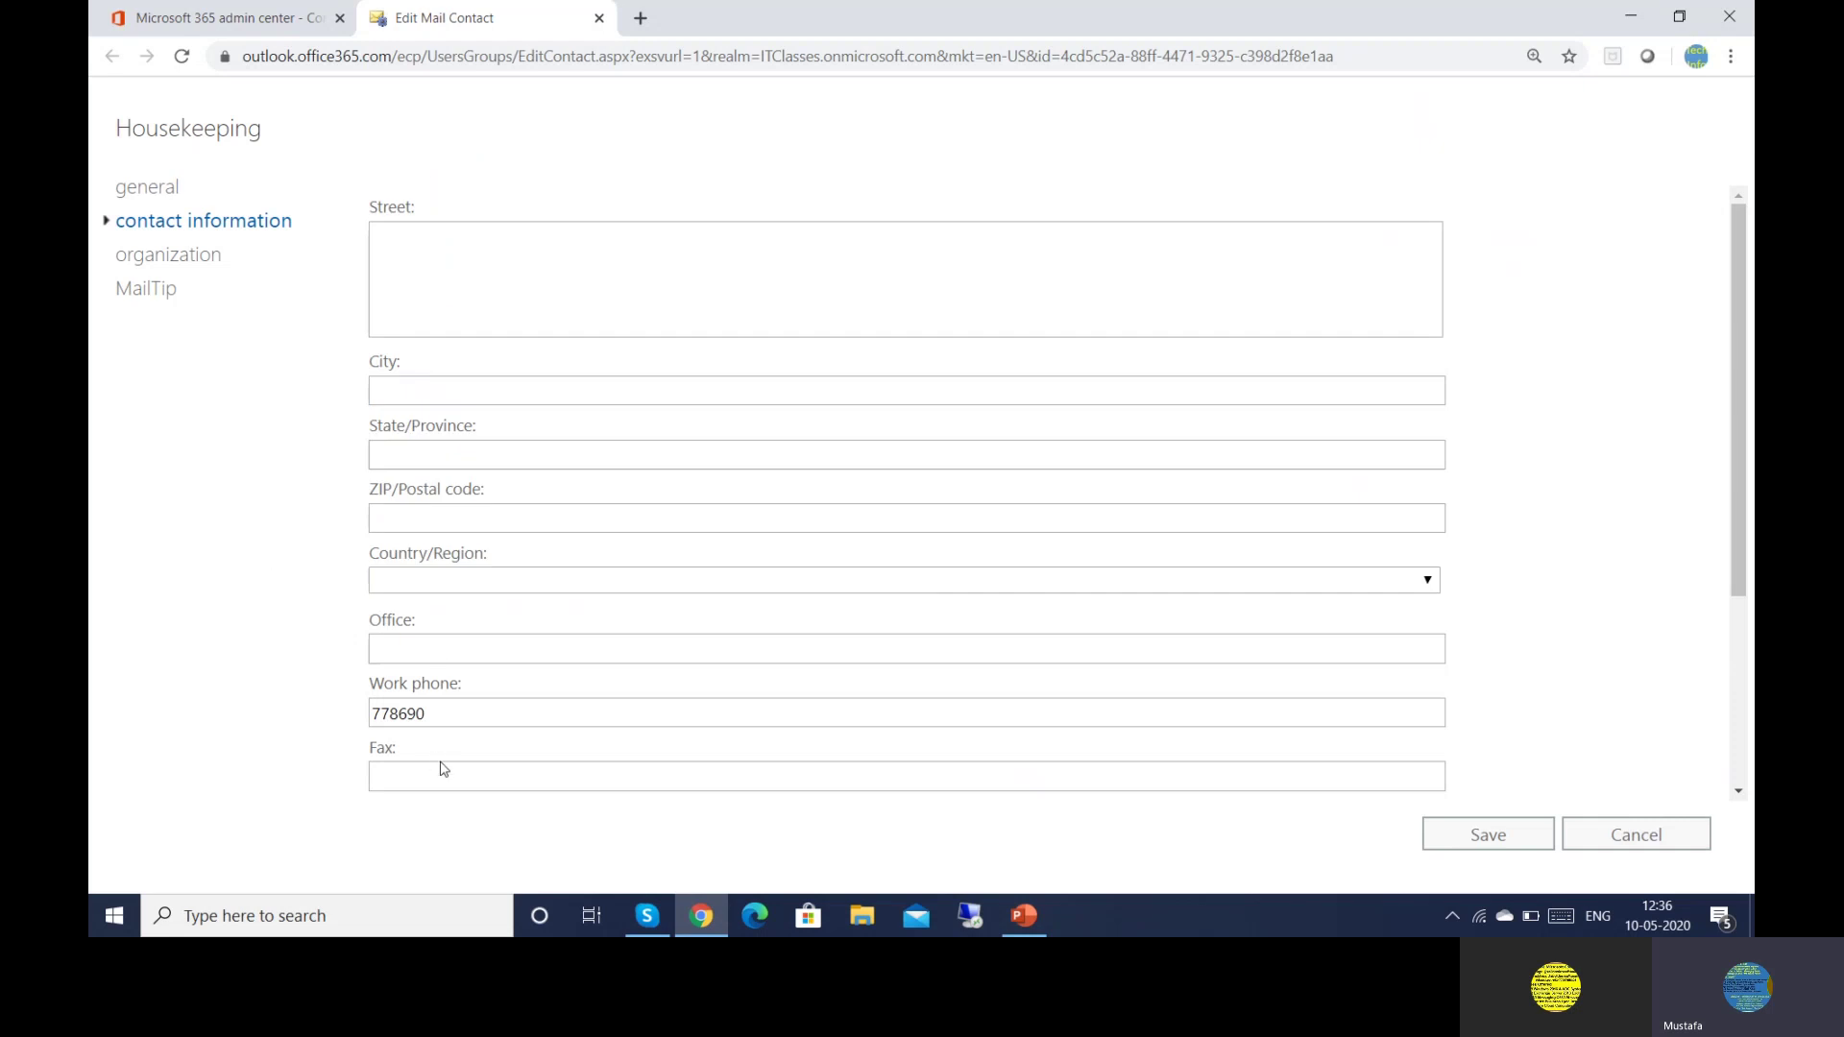
left_click(180, 261)
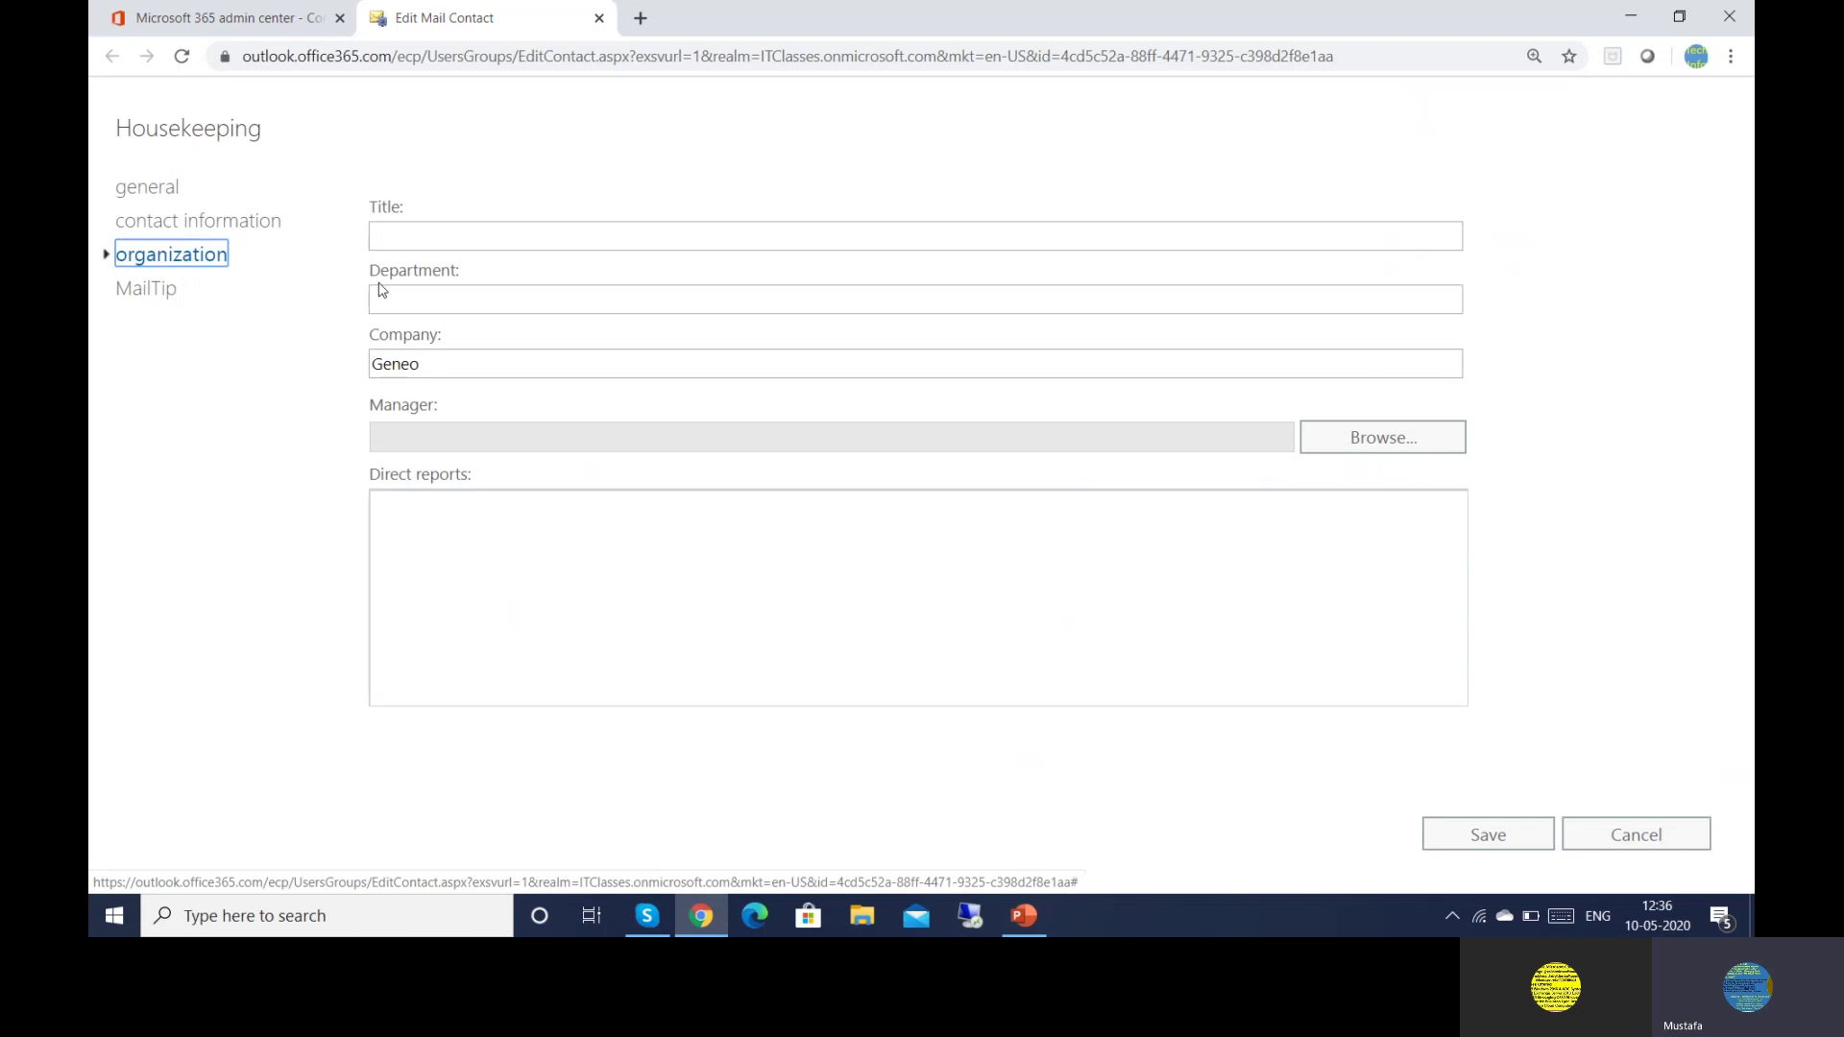
Set exchangeonline as Housekeeping's manager, leaving title and department blank
left_click(460, 231)
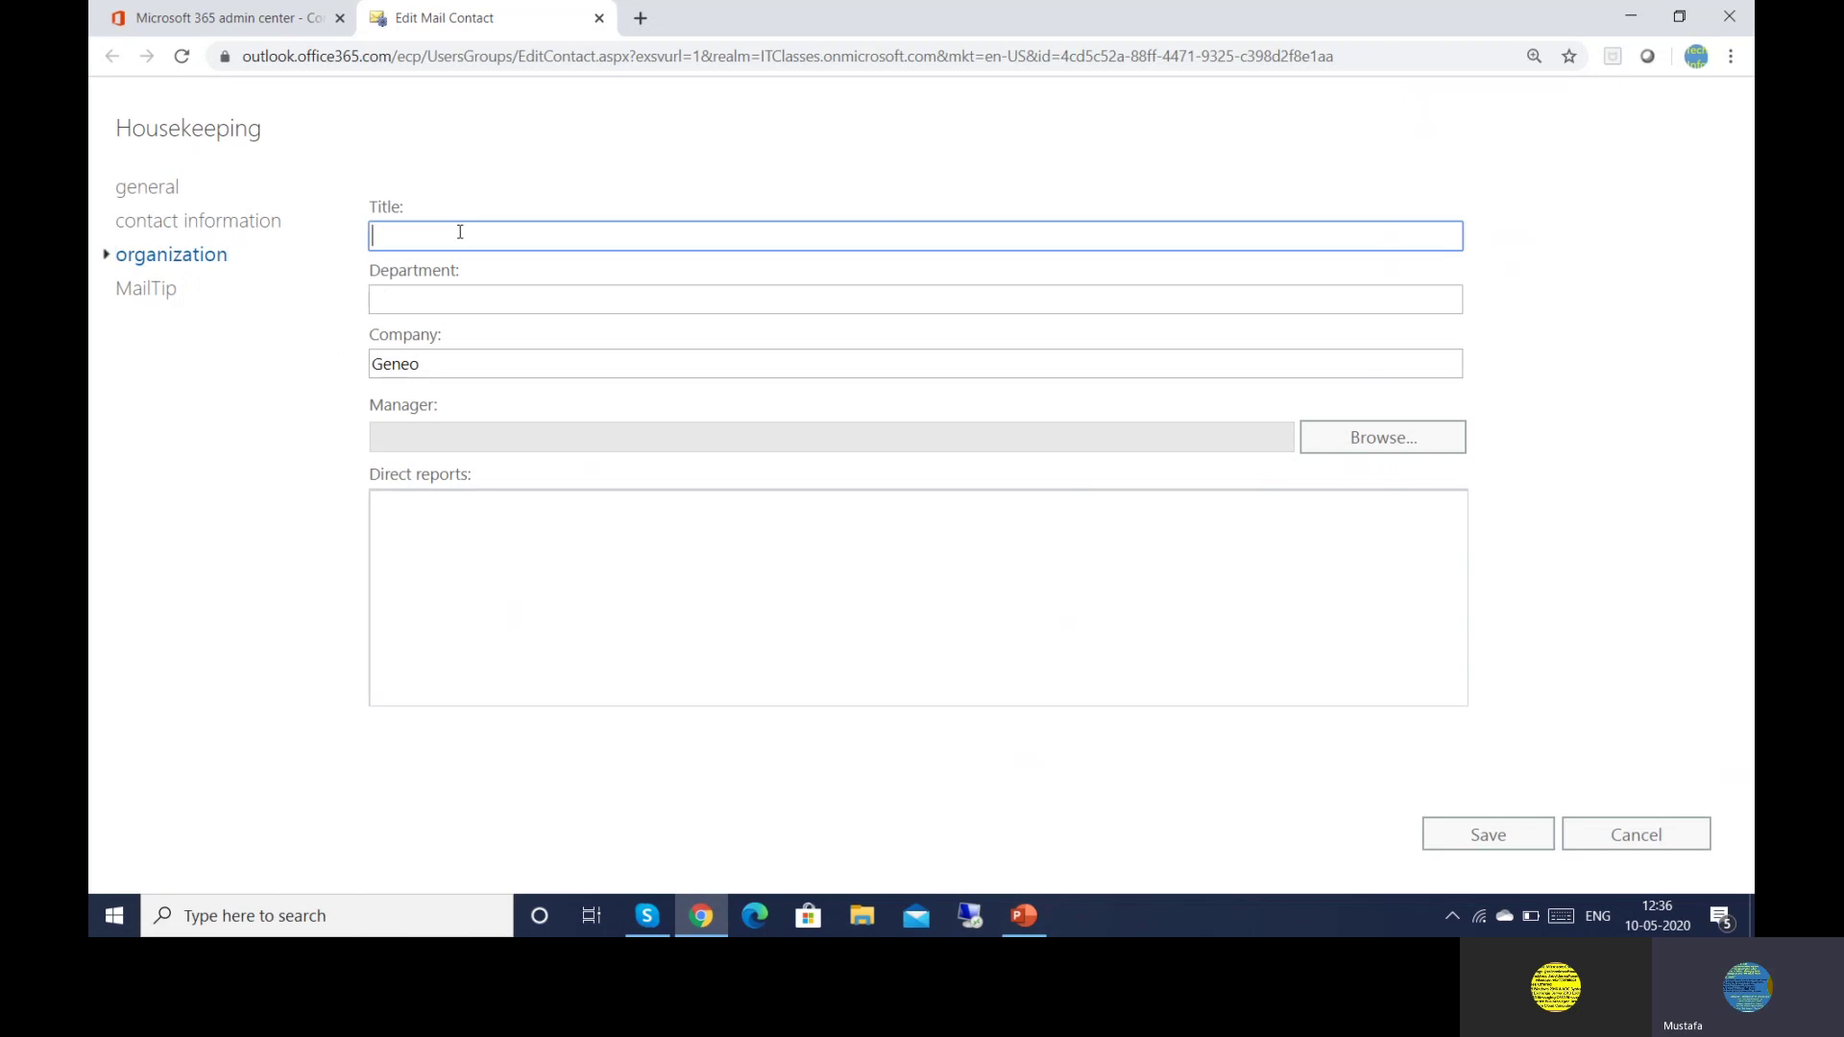
left_click(460, 298)
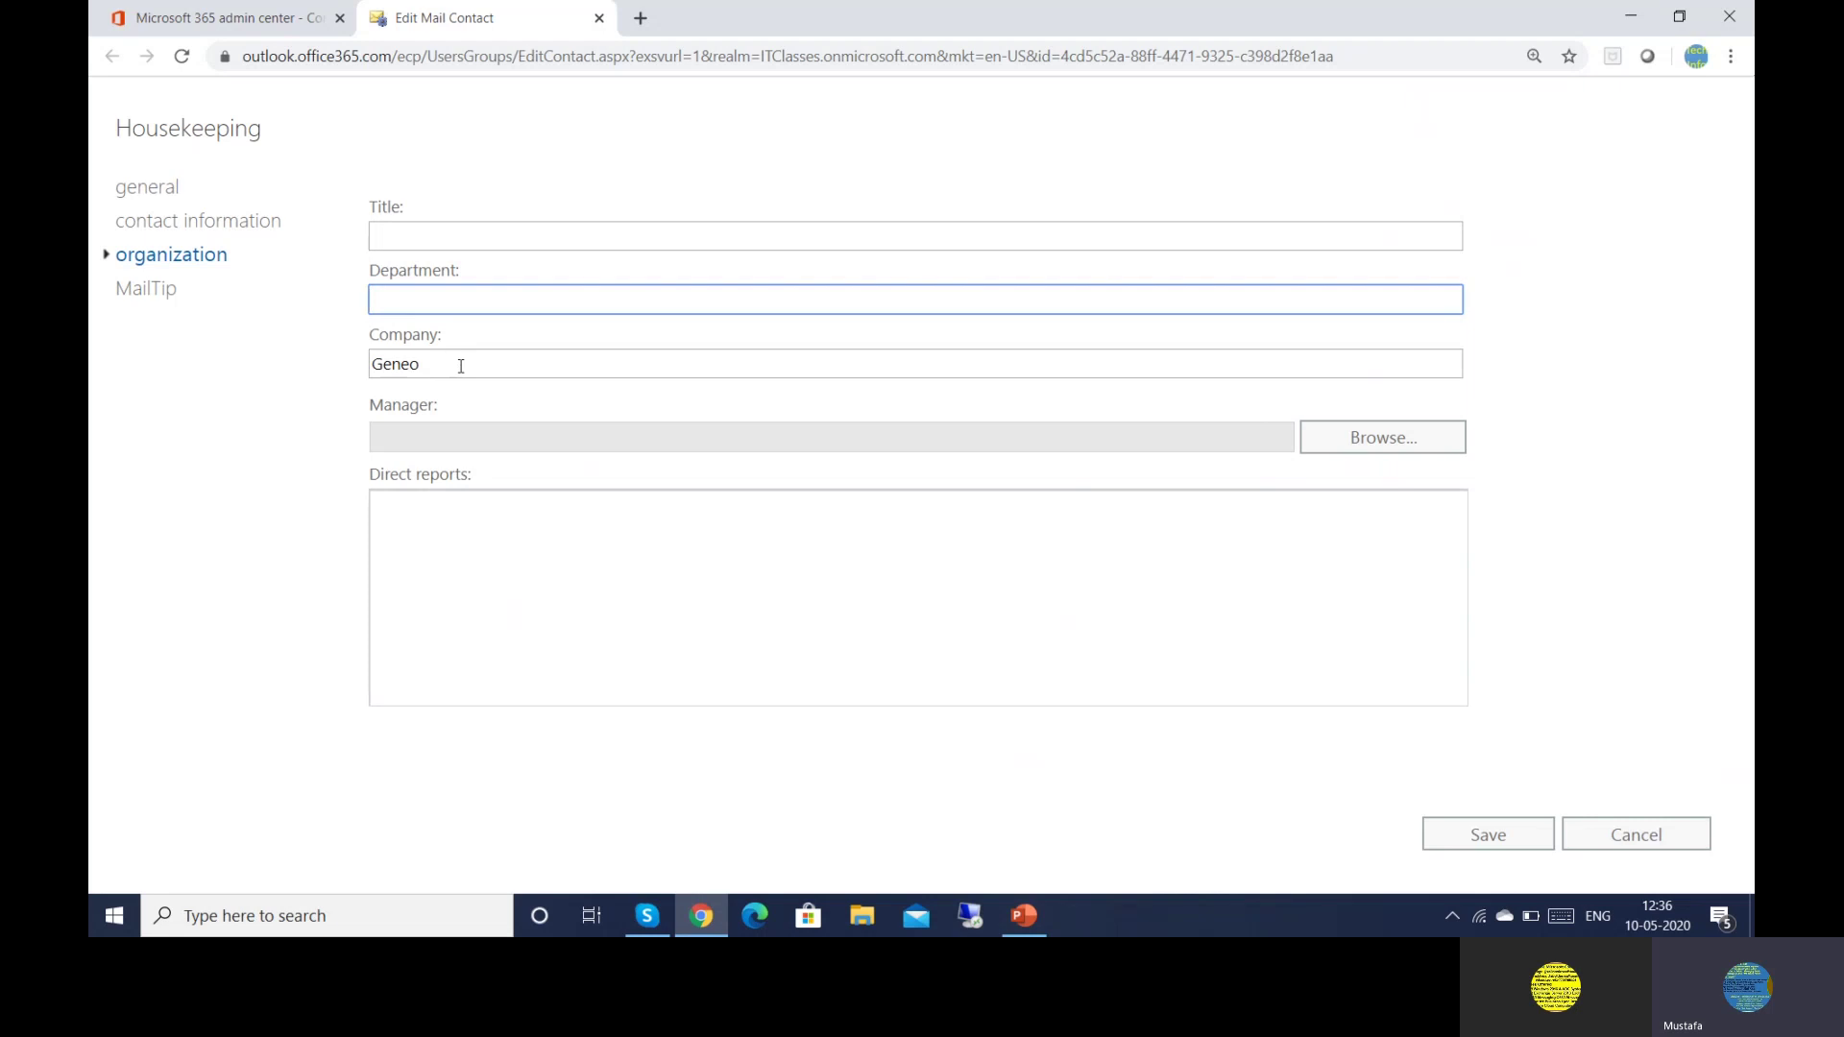
left_click(1367, 442)
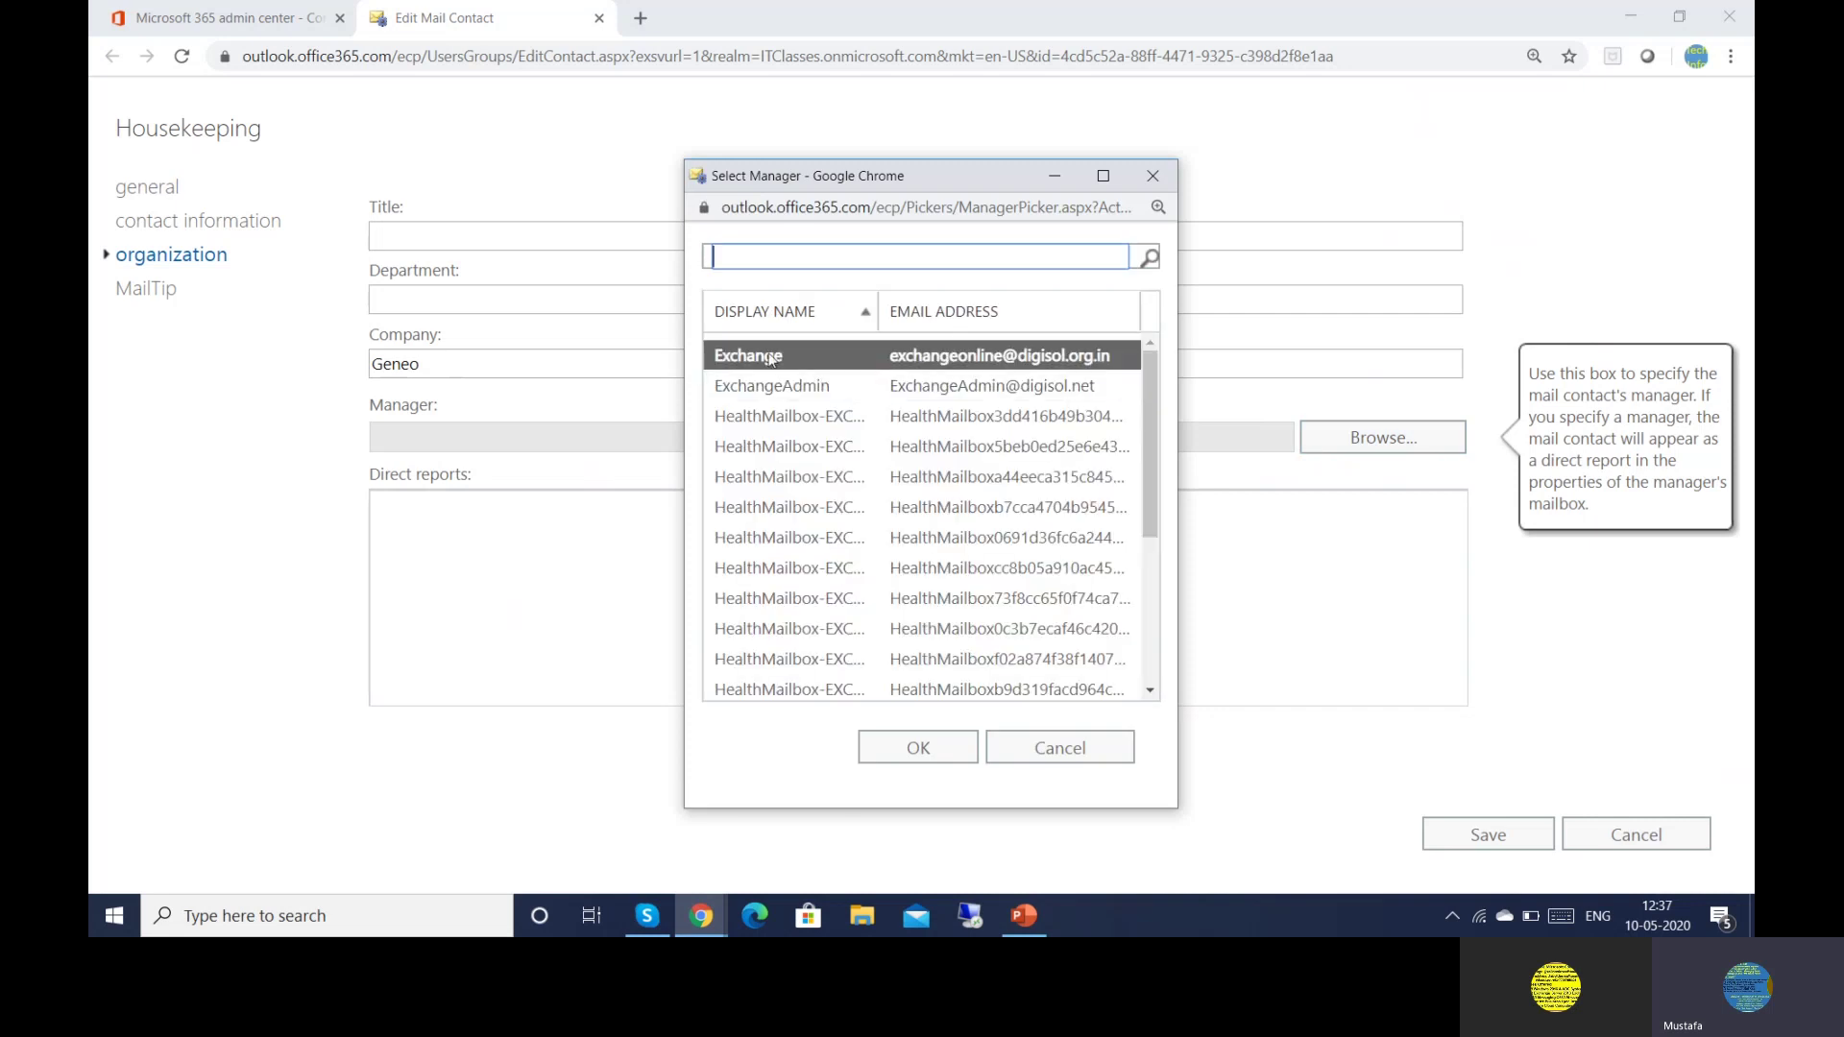
left_click(870, 750)
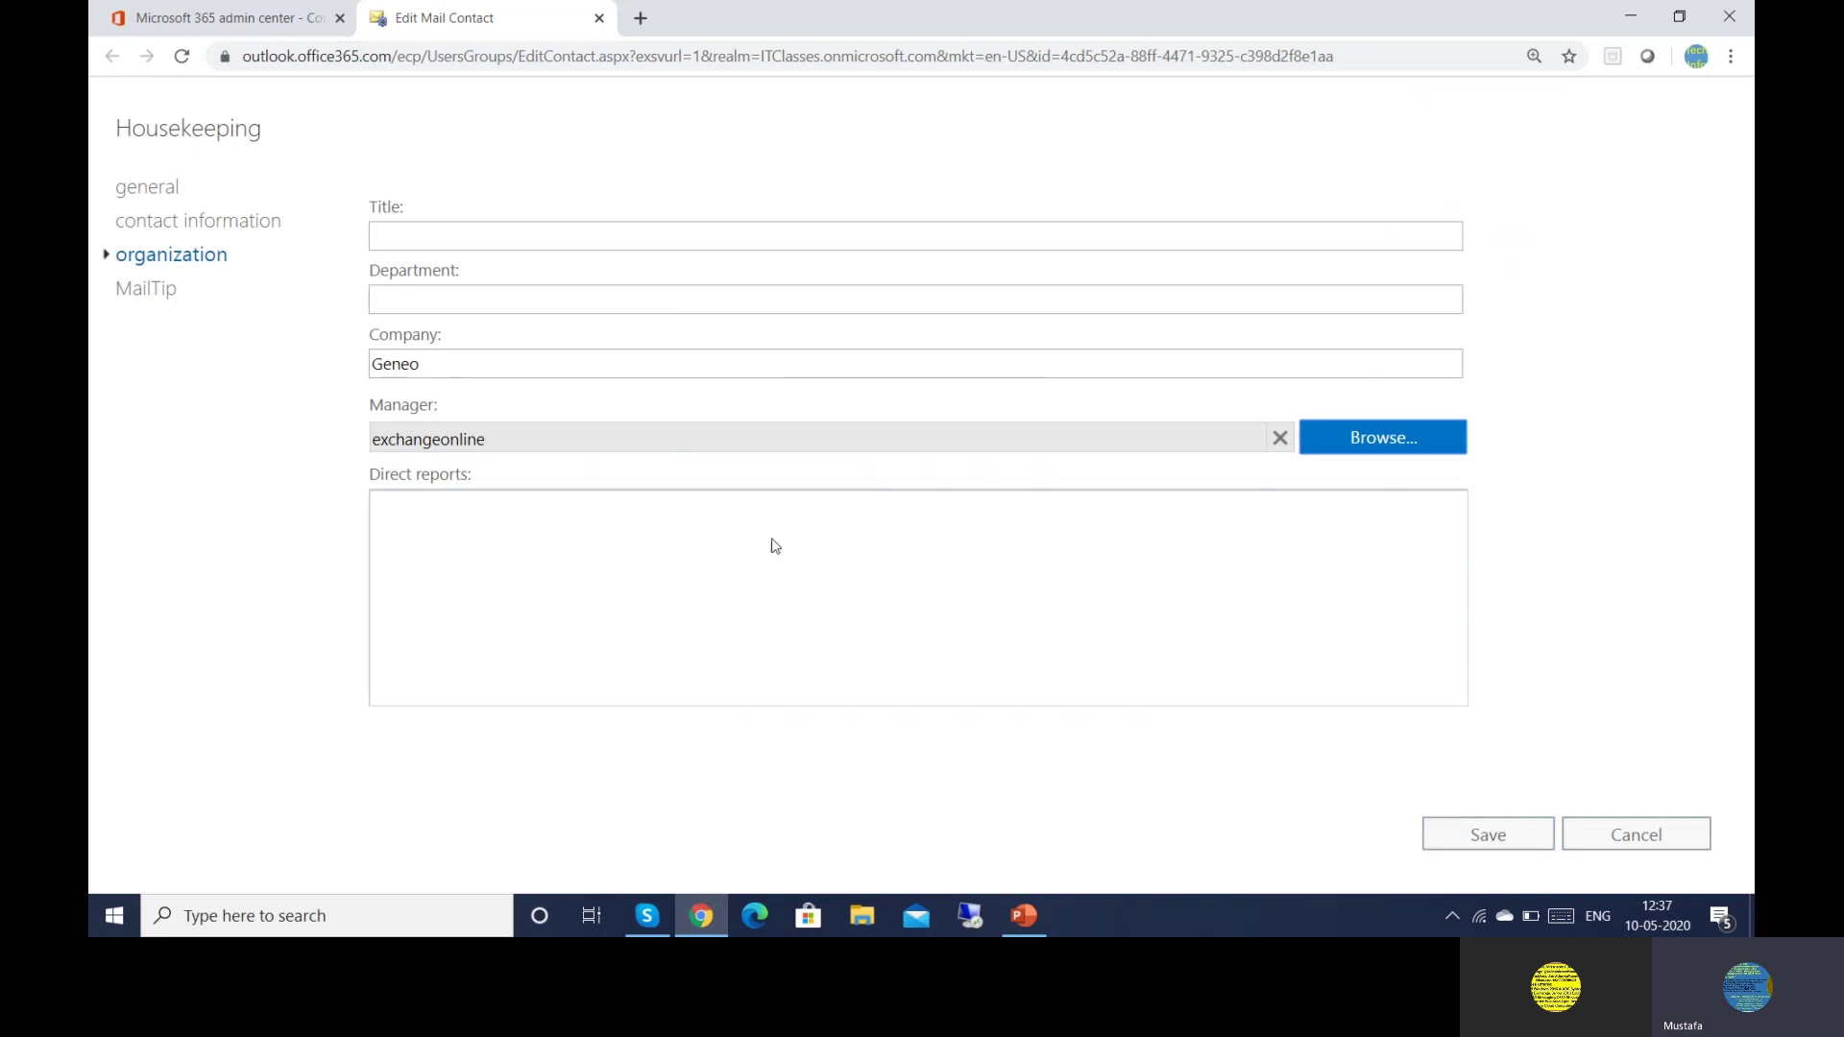
left_click(139, 298)
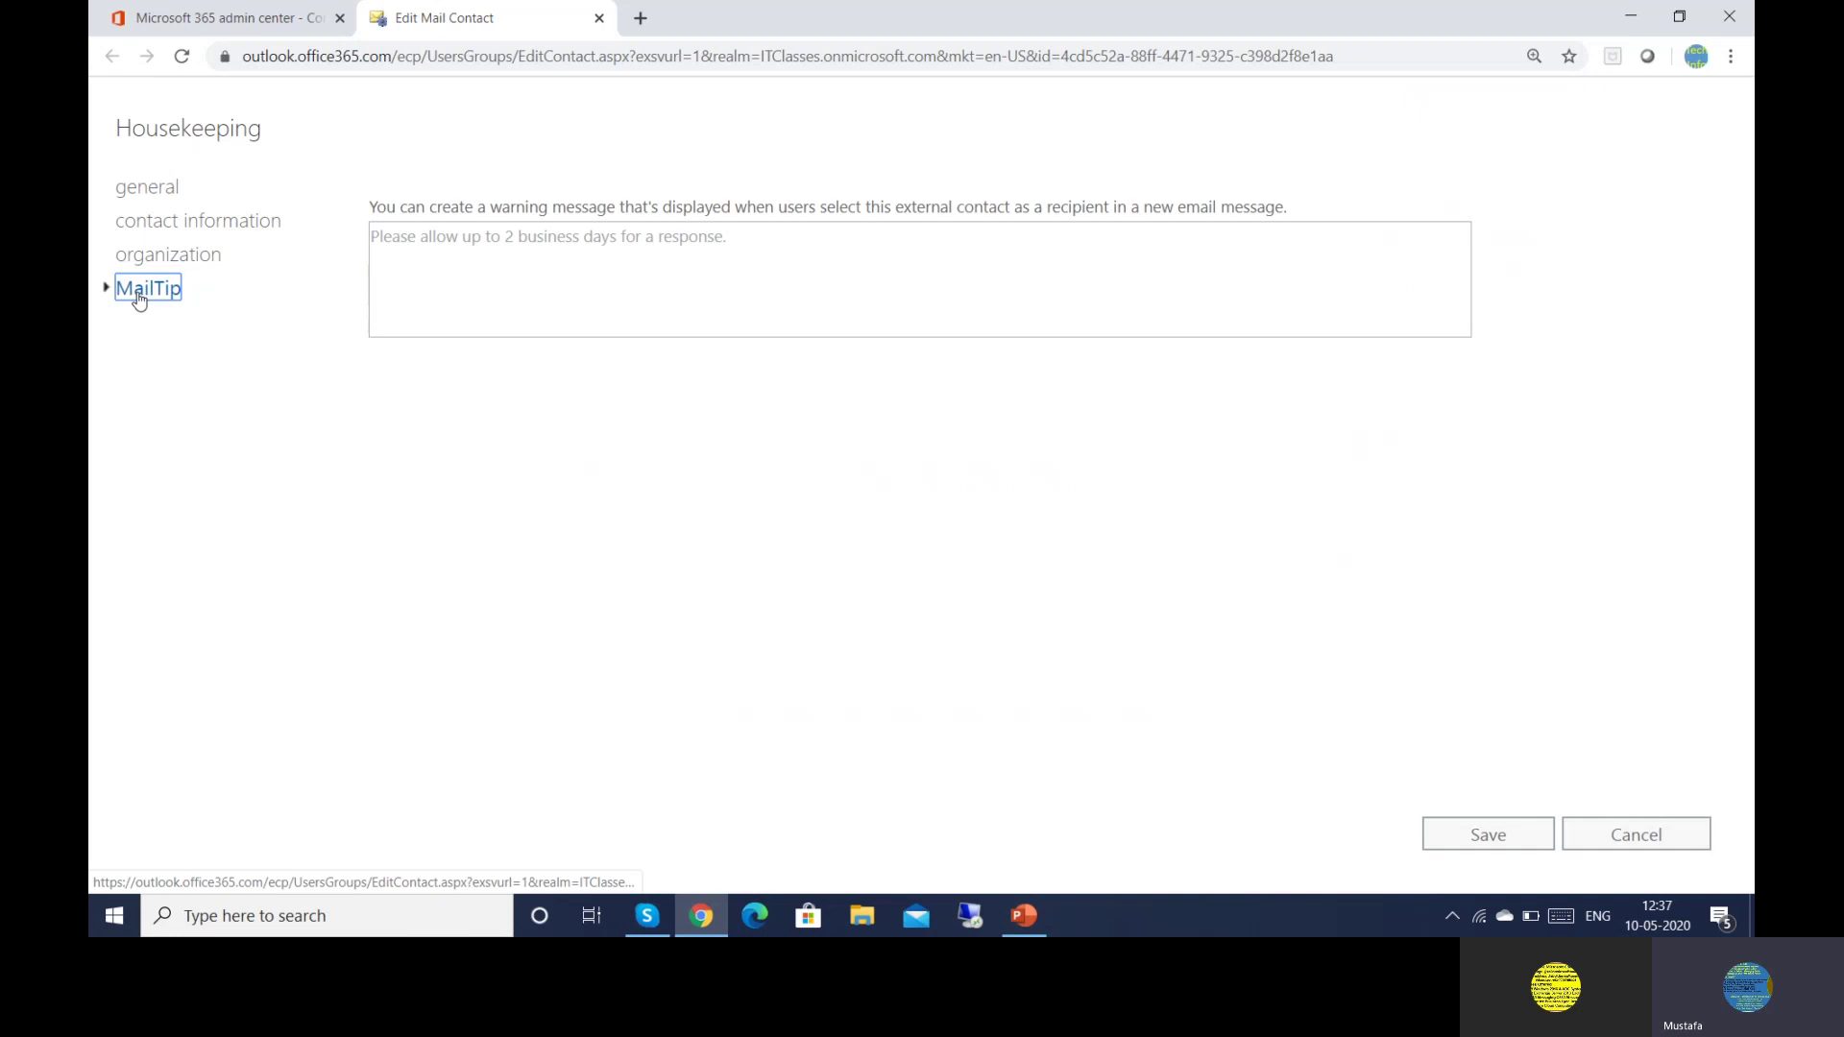
Save the MailTip 'Please allow up to 2 business days for a response' and close the details pane
left_click(530, 298)
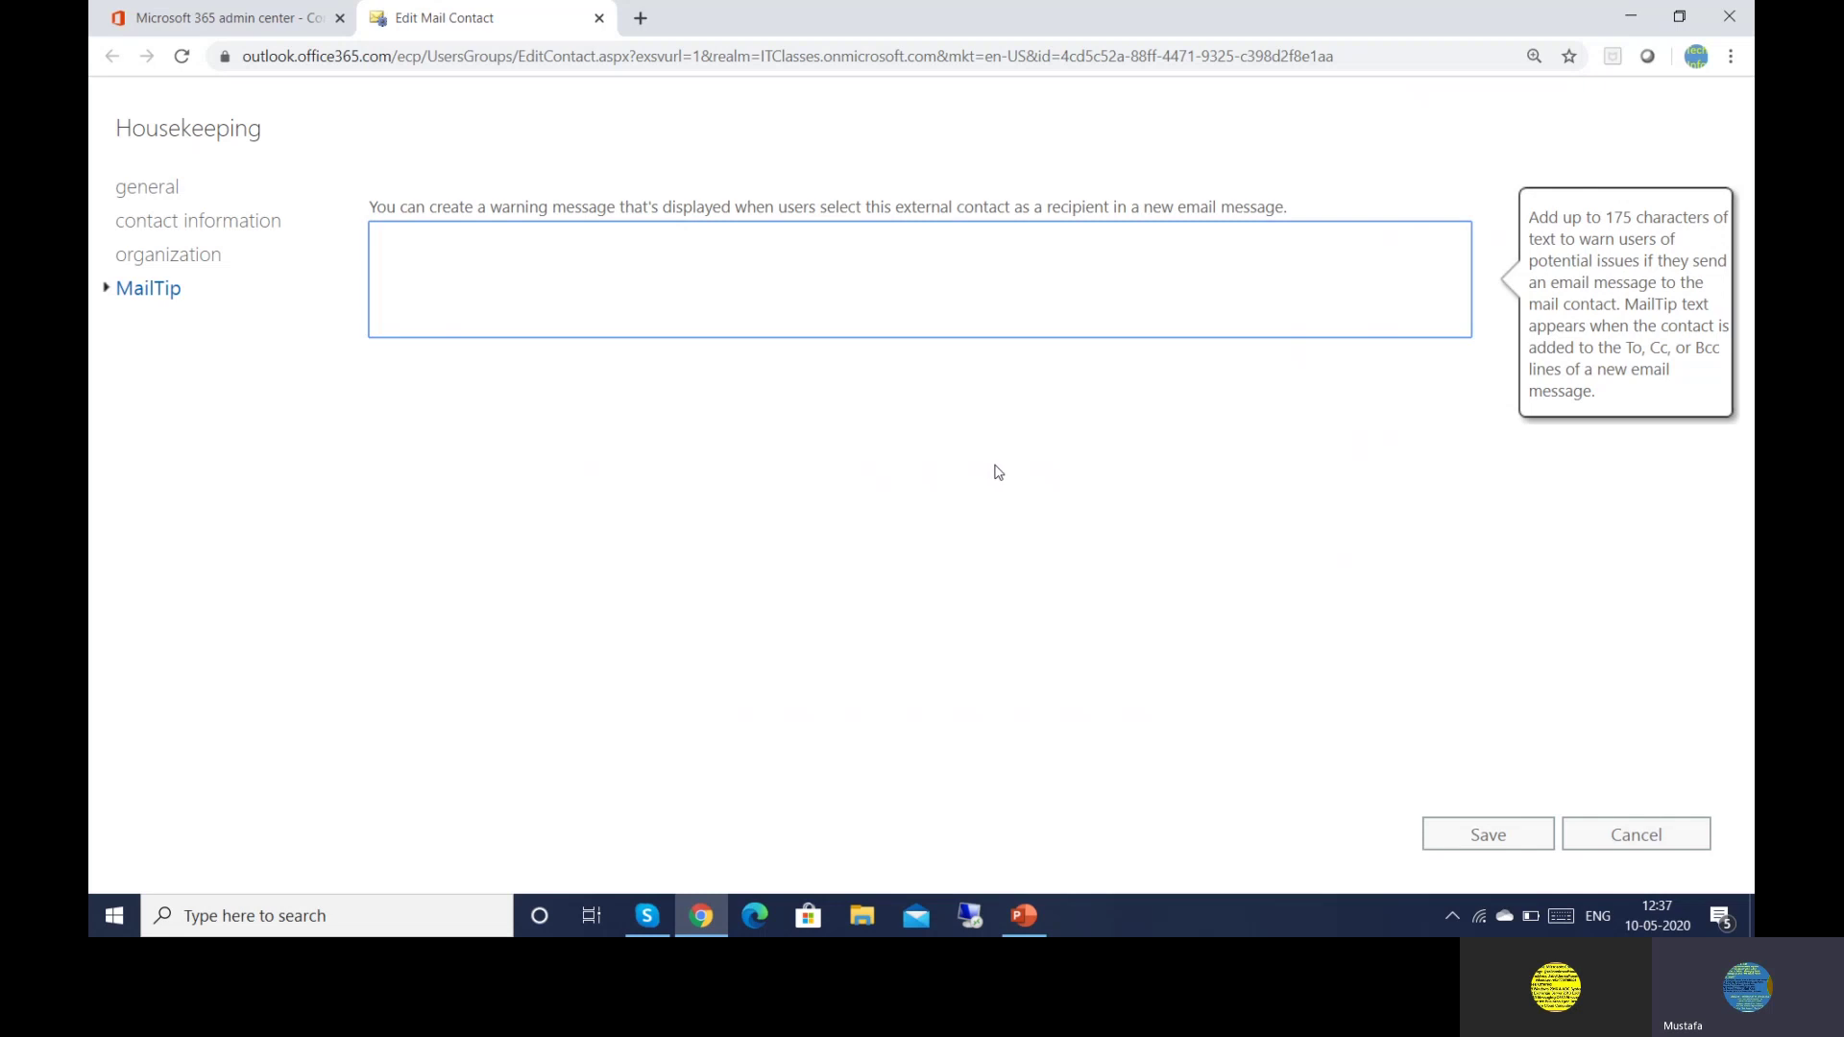
left_click(1479, 850)
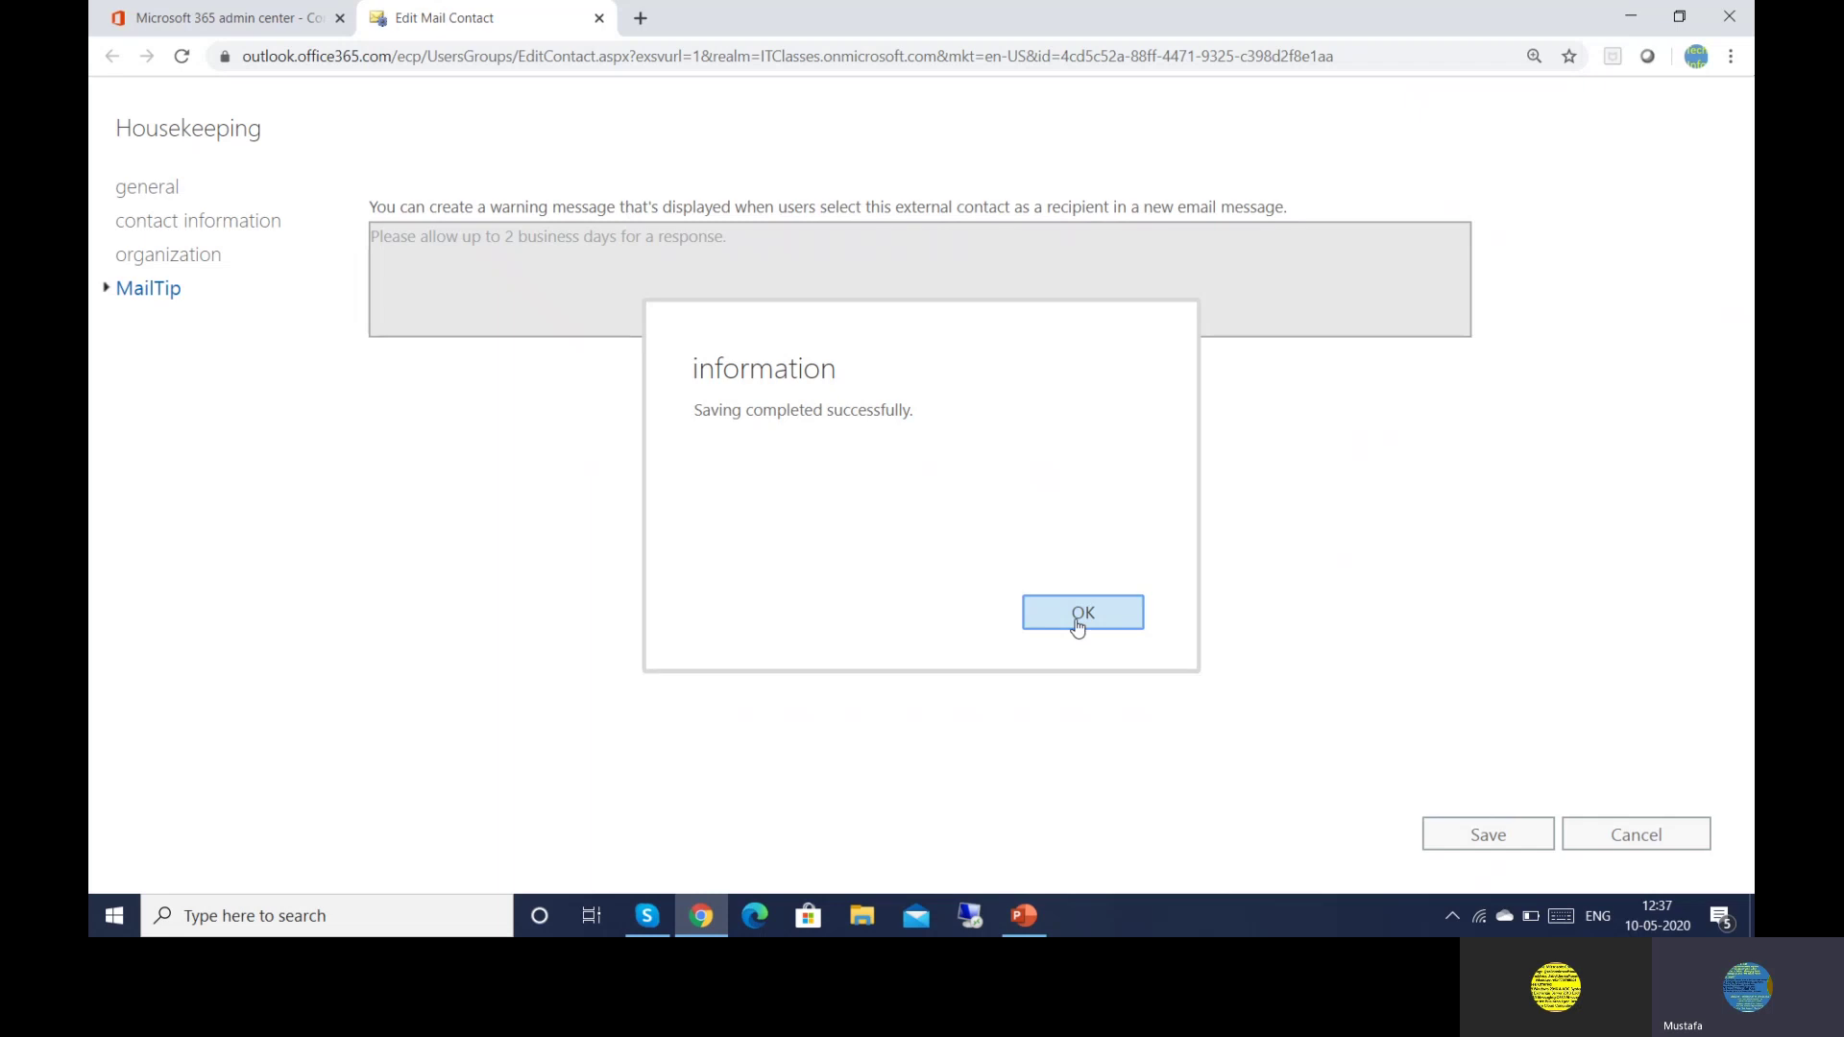
left_click(1079, 613)
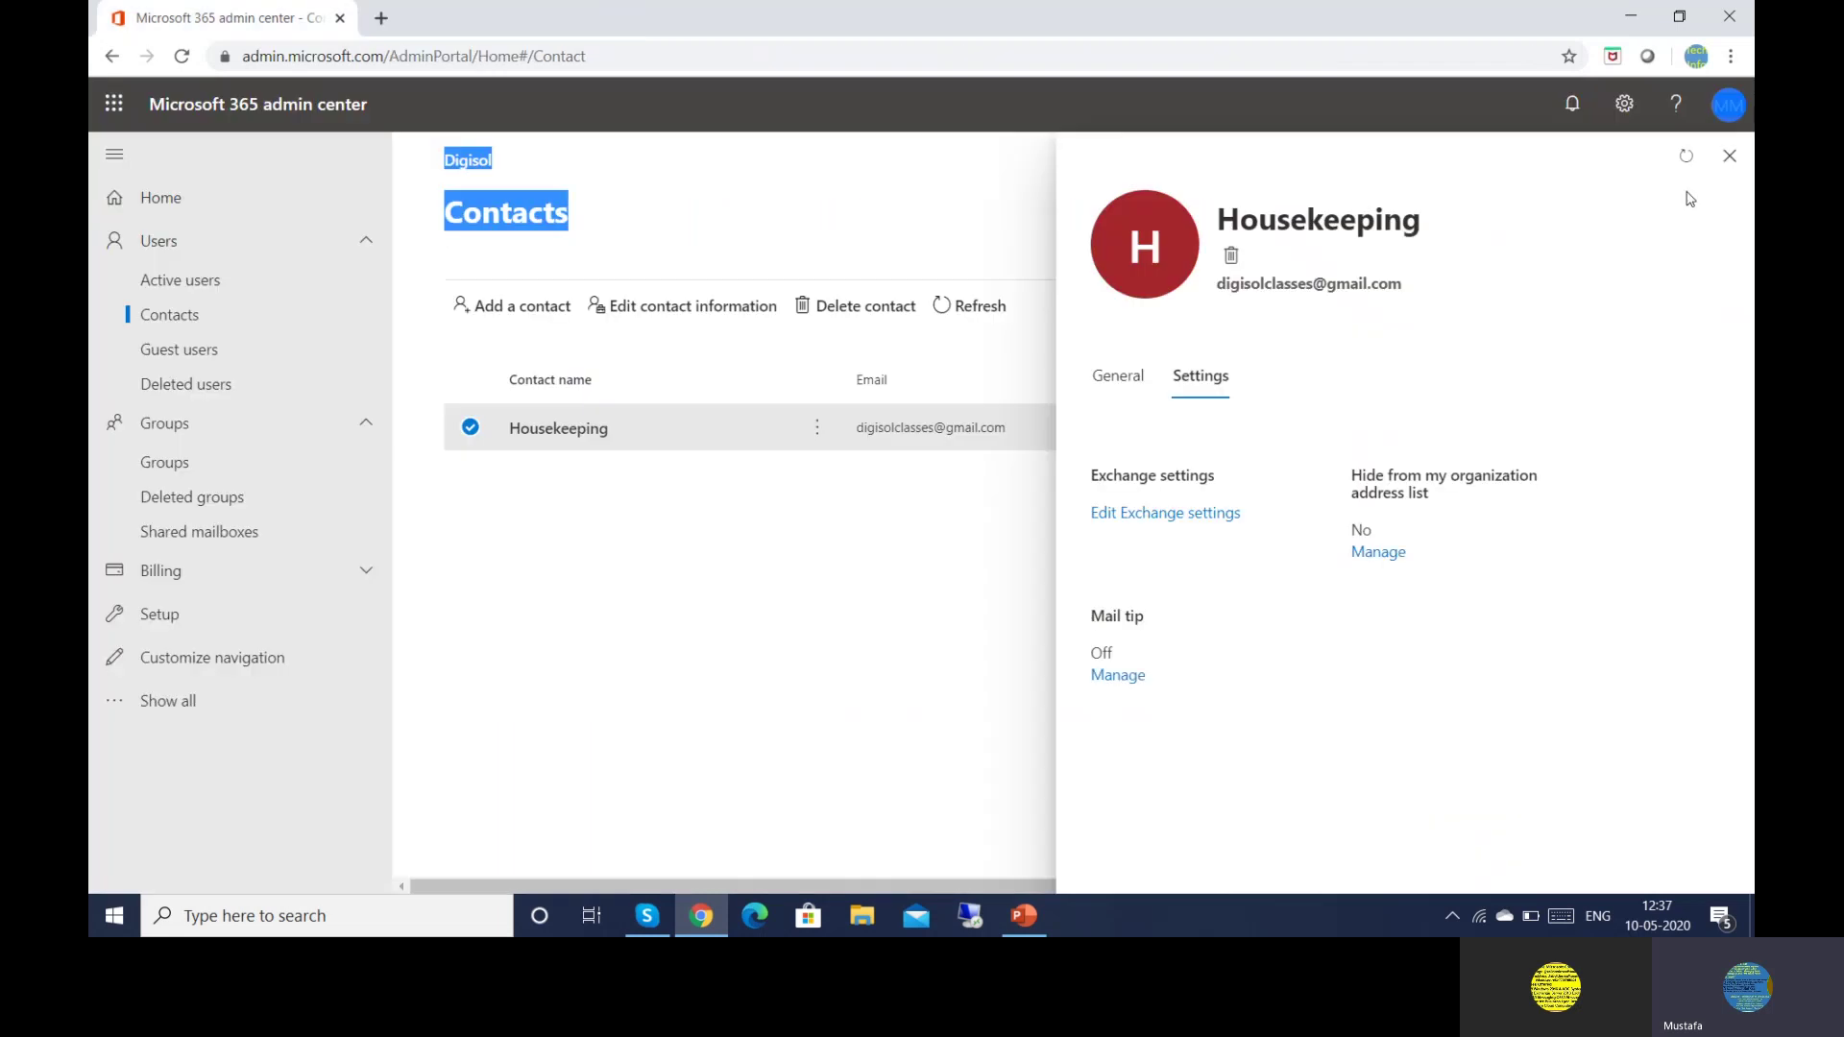
left_click(1729, 157)
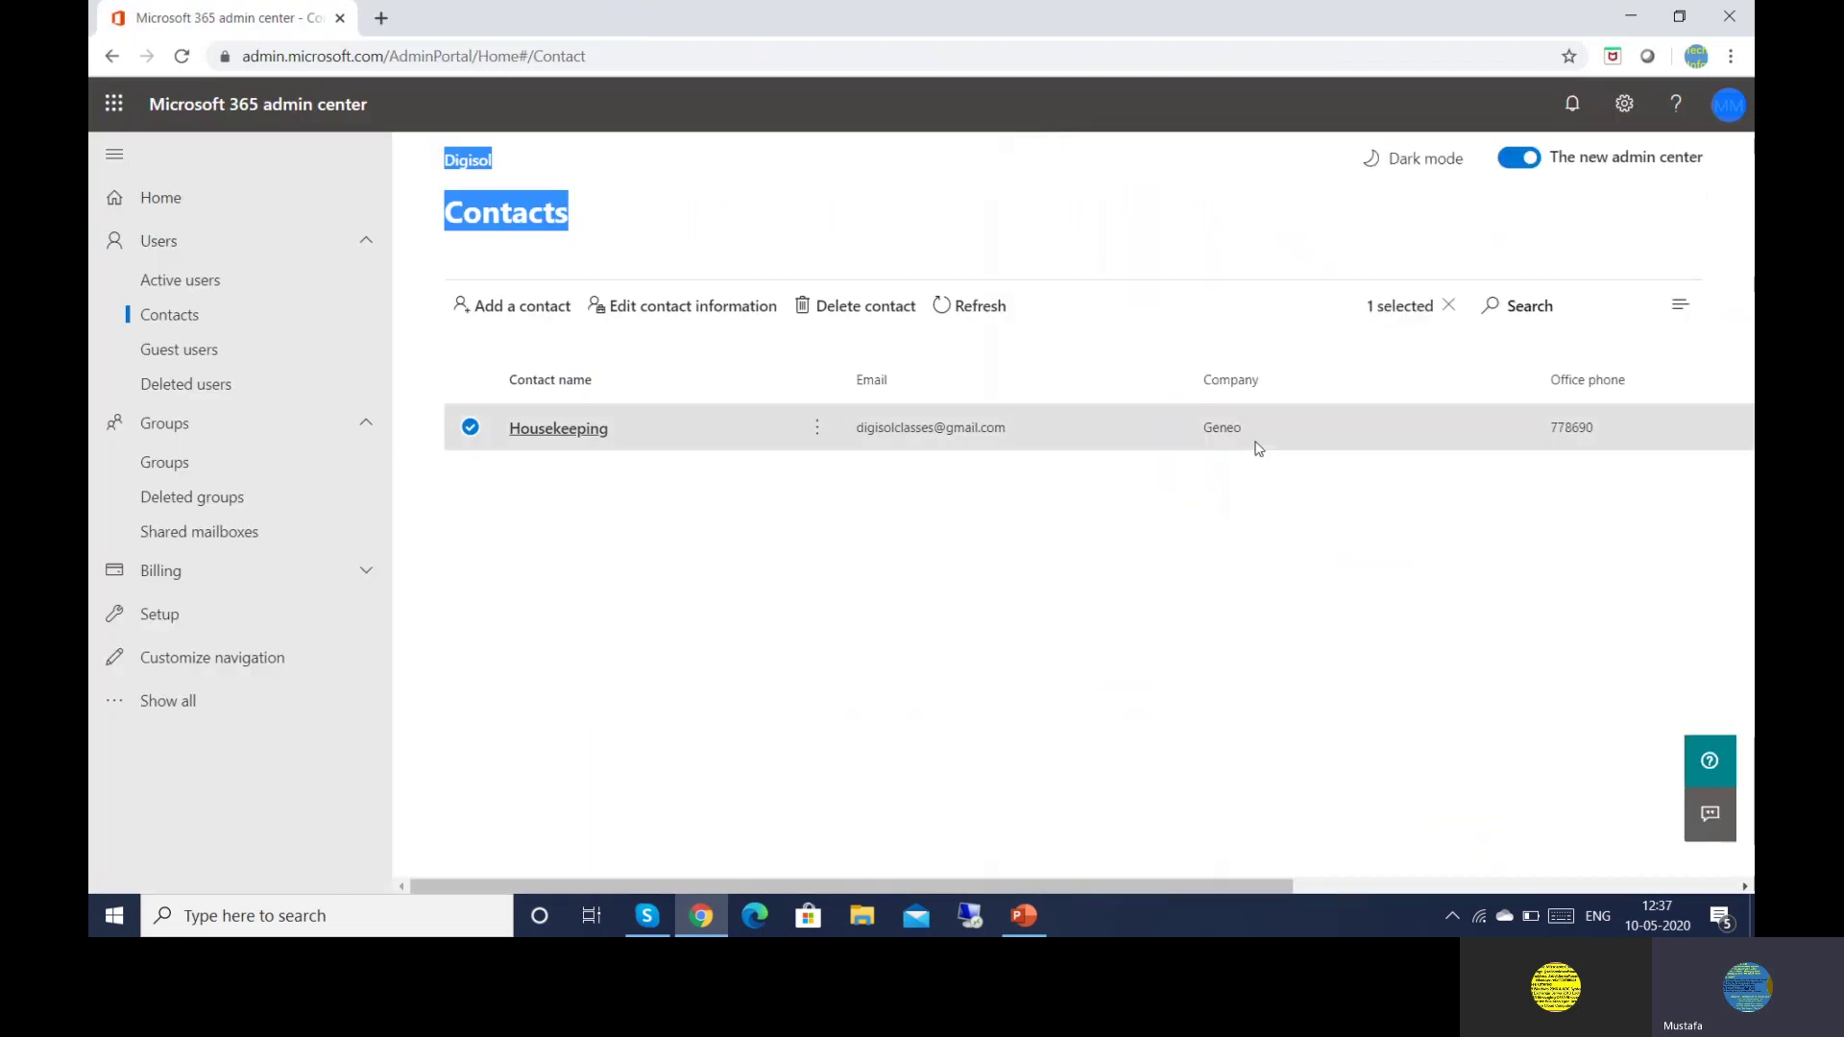